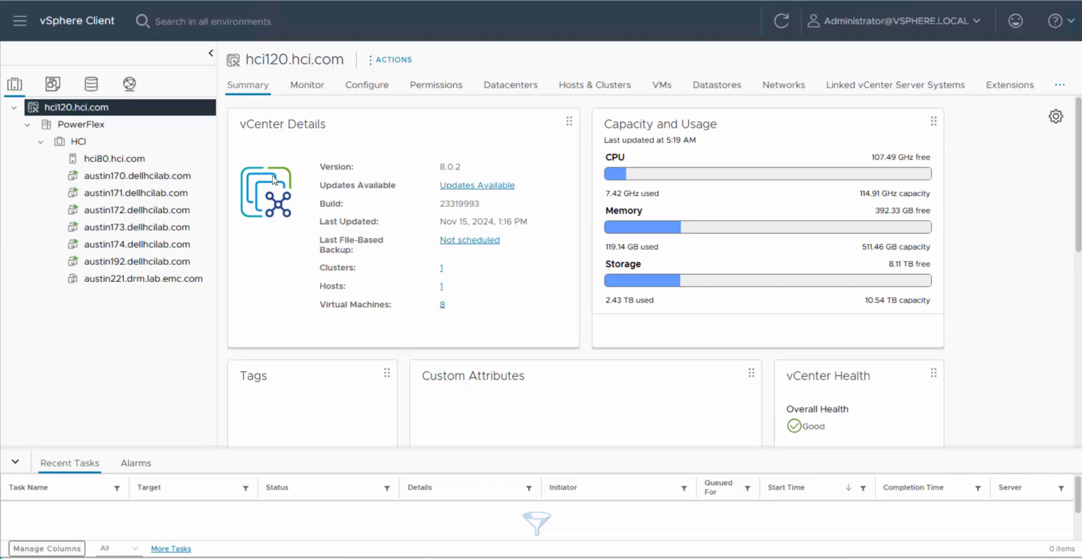
# Step: Check that PowerFlex_Nutanix is backed by hci80's 1,000 GB EMC Fibre Channel disk on vmhba64
pyautogui.click(97, 142)
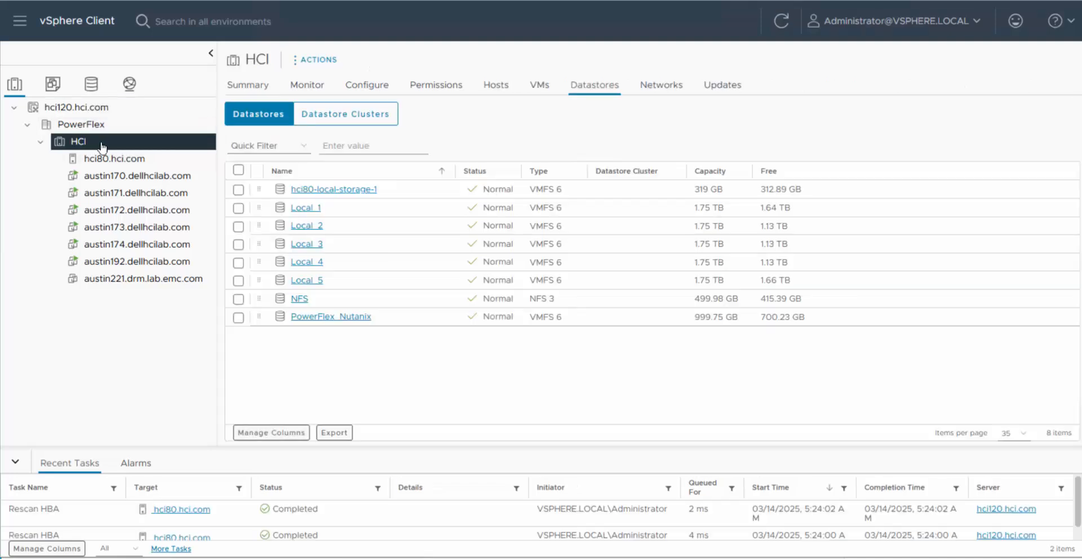
pyautogui.click(404, 324)
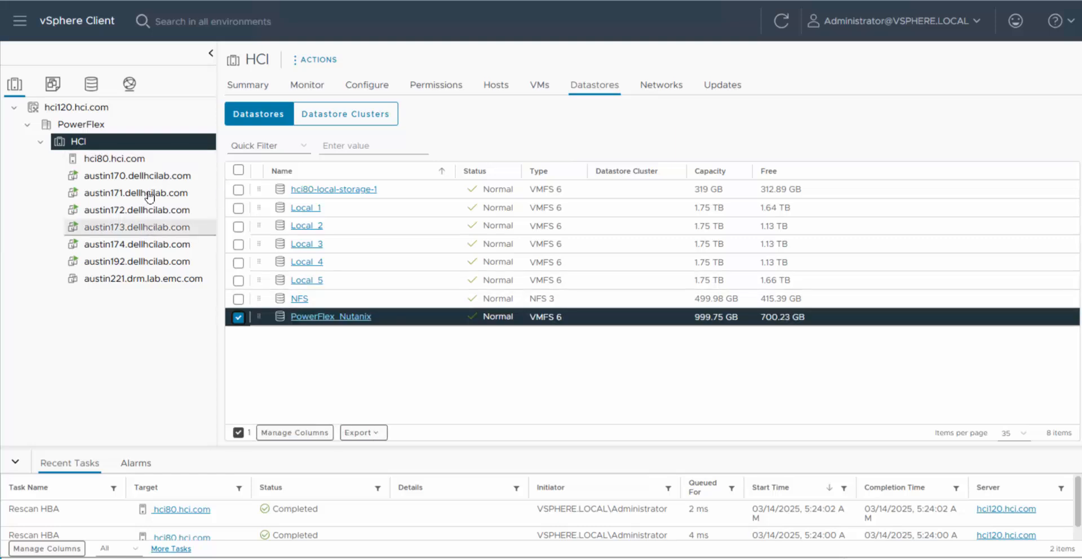
pyautogui.click(145, 162)
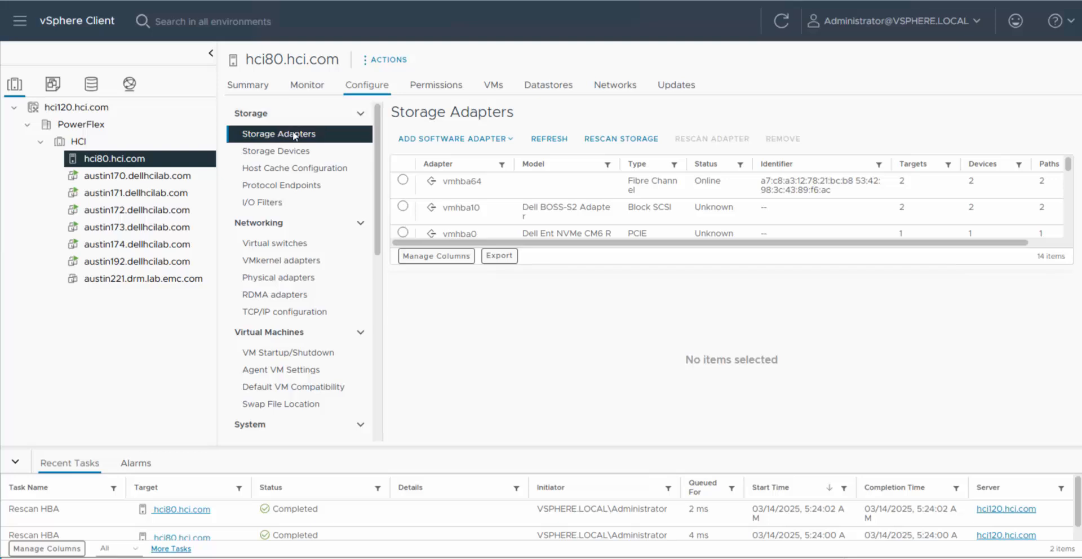
pyautogui.click(403, 180)
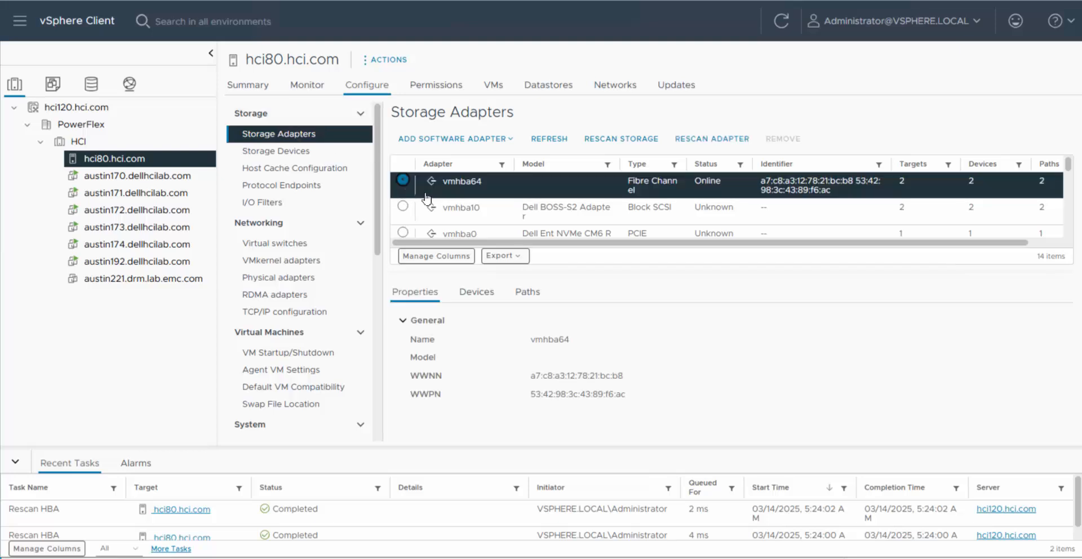
pyautogui.click(476, 291)
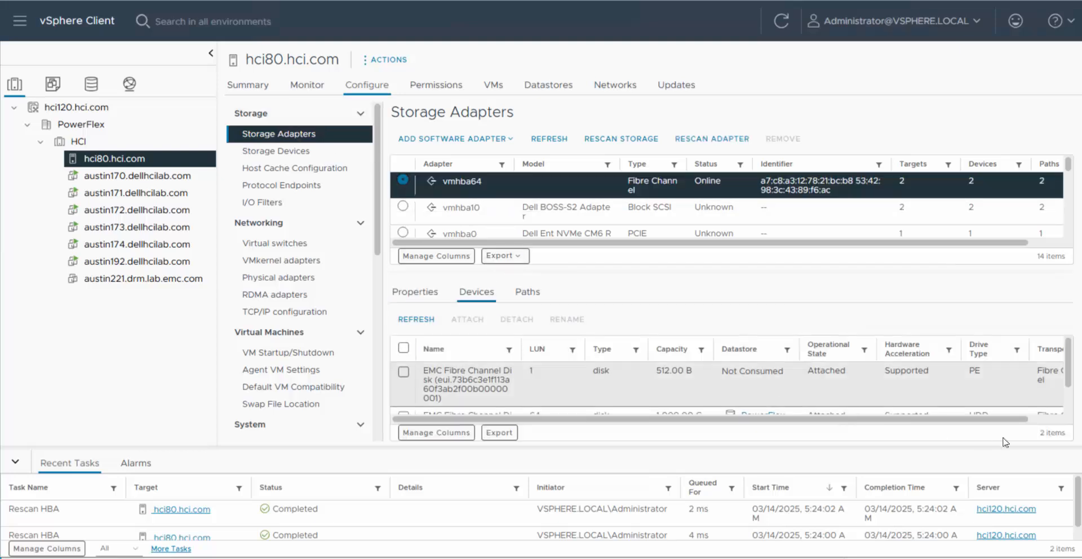
pyautogui.scroll(-2, 670, 394)
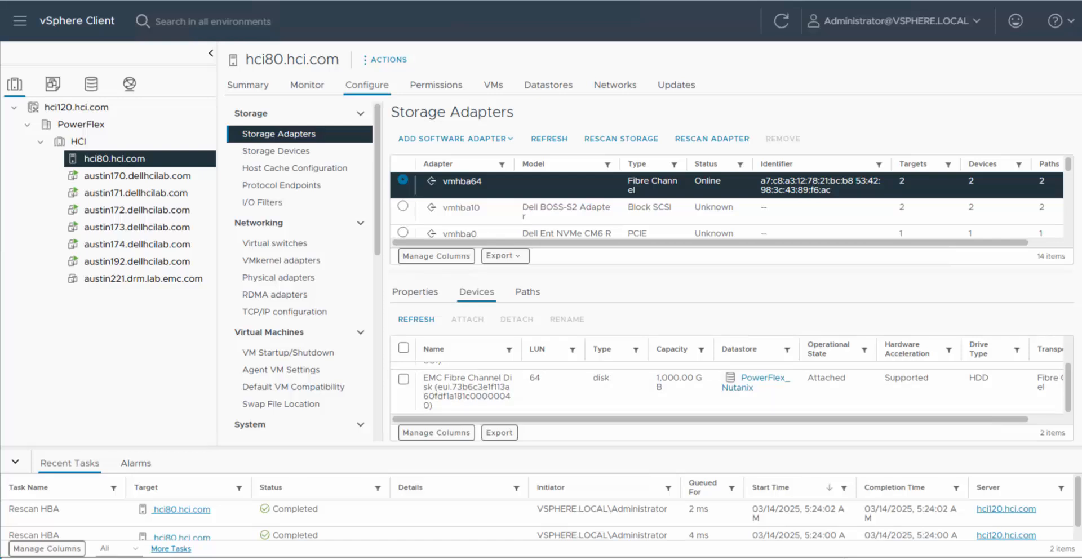
# Step: Confirm the austin192.dellhcilab.com VM uses the PowerFlex_Nutanix datastore
pyautogui.click(548, 84)
pyautogui.click(137, 261)
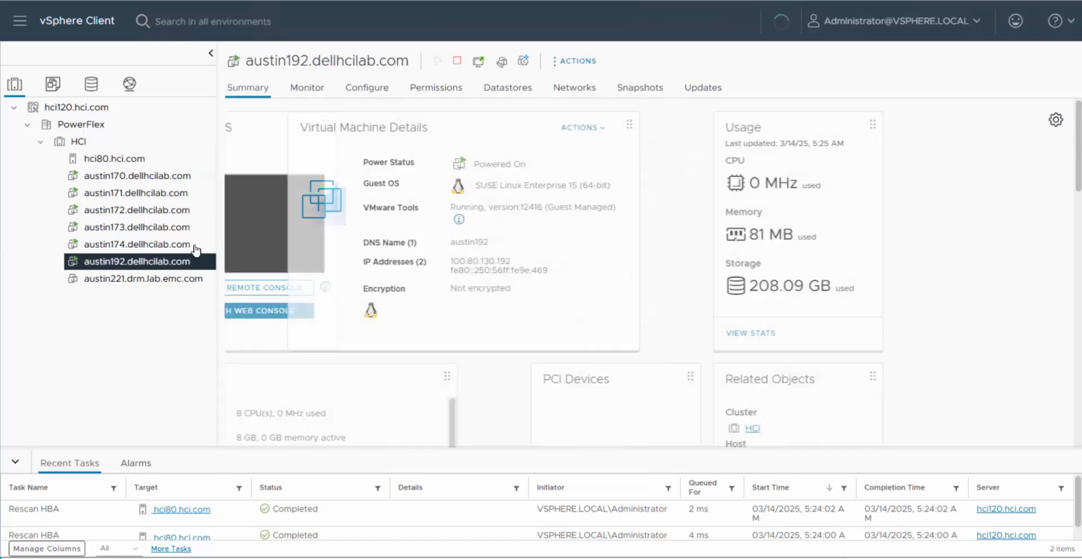
pyautogui.click(518, 99)
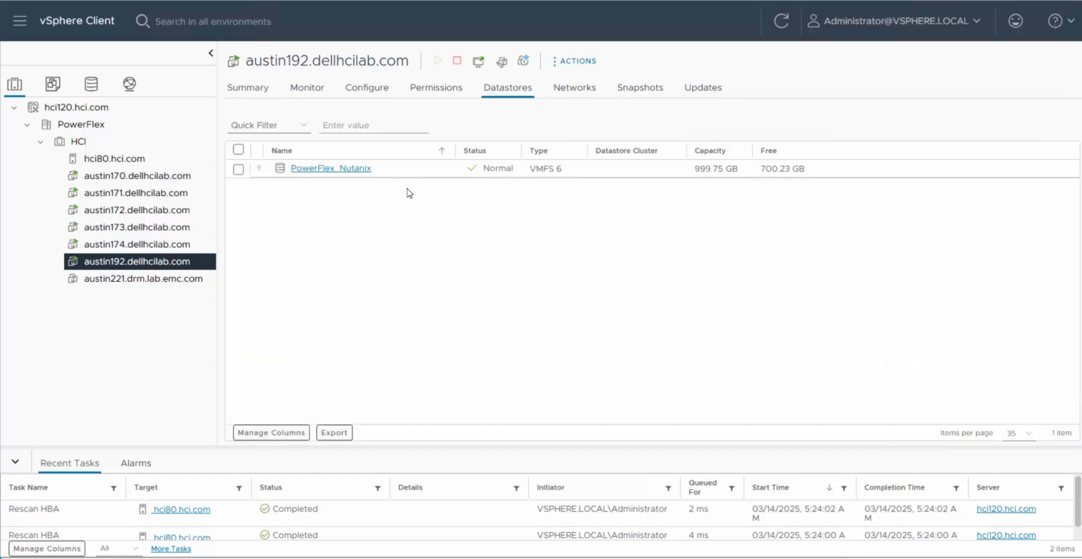
pyautogui.click(413, 171)
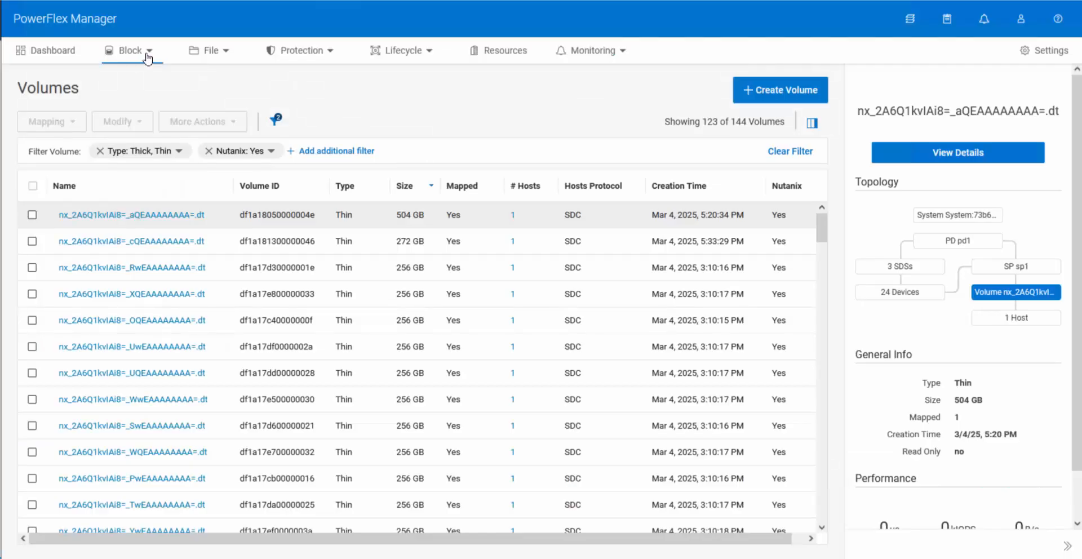
# Step: Go from the Block menu to the Storage Pools page to review the sp1 pool
pyautogui.click(148, 56)
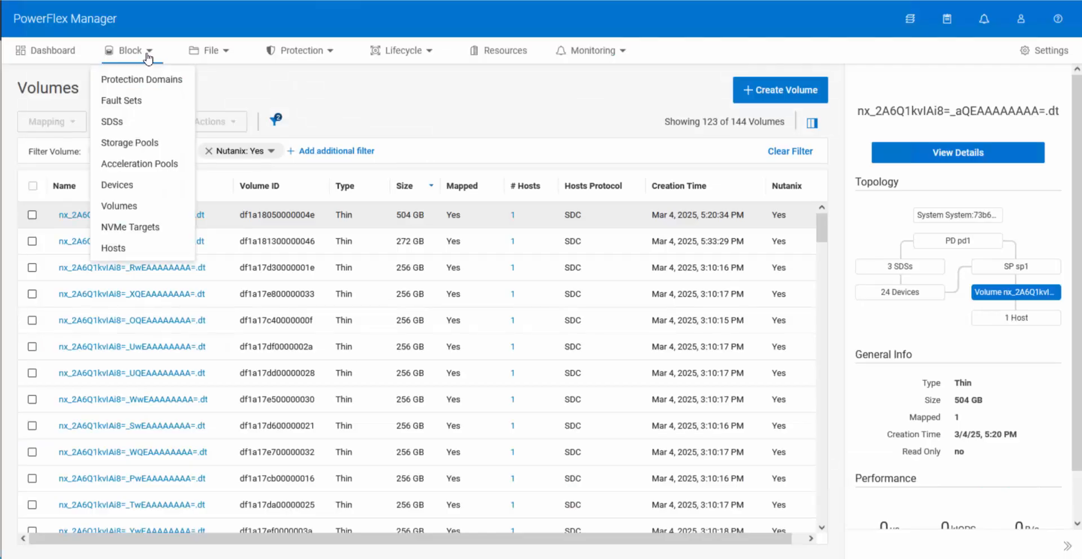
pyautogui.click(140, 142)
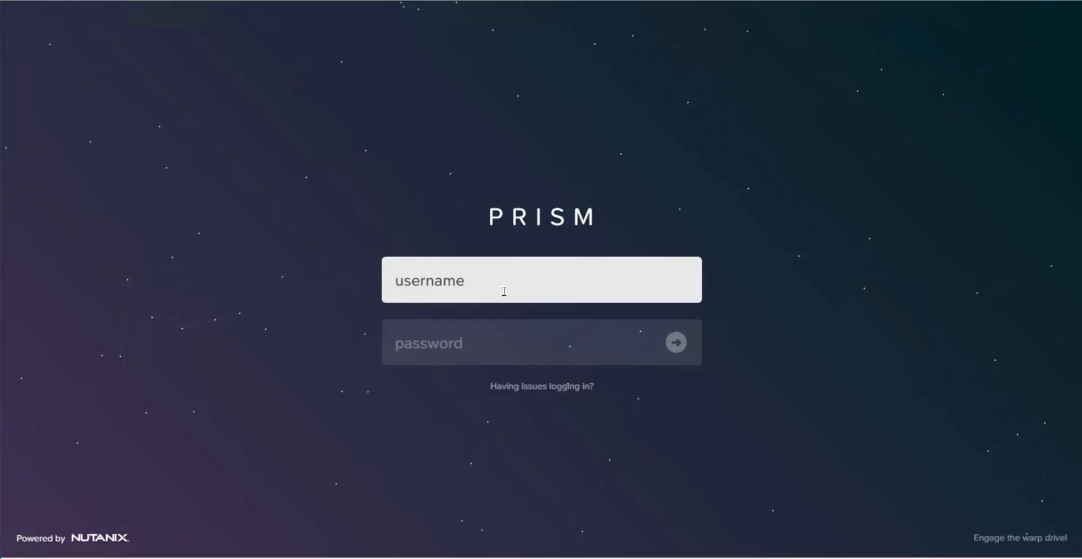
# Step: Sign in to Prism Element as admin
pyautogui.write('admin')
pyautogui.press('Tab')
pyautogui.write('••••••••••')
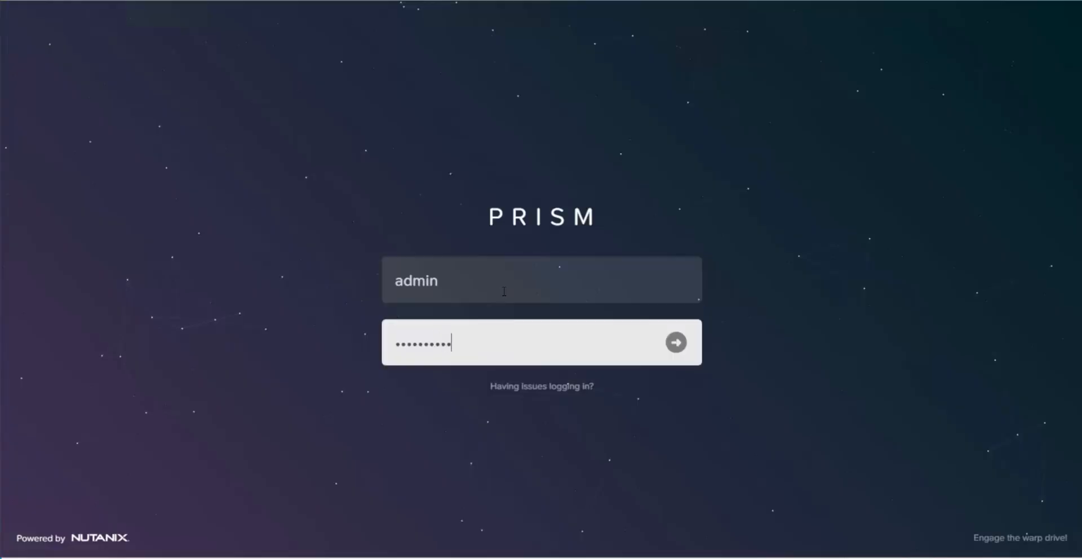
pyautogui.press('Return')
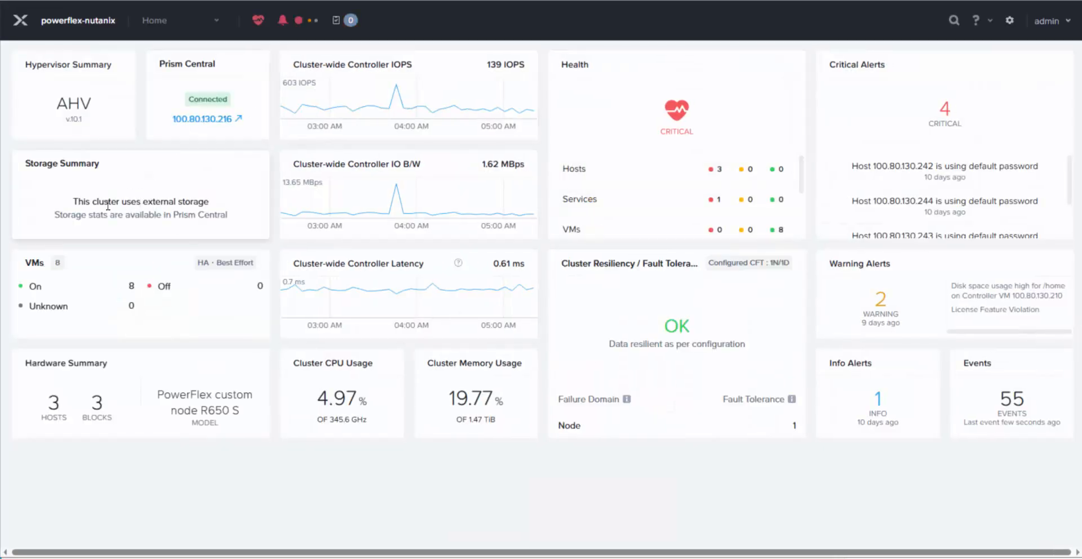
# Step: Switch to the Storage section to view the PowerFlex container's usage
pyautogui.click(217, 24)
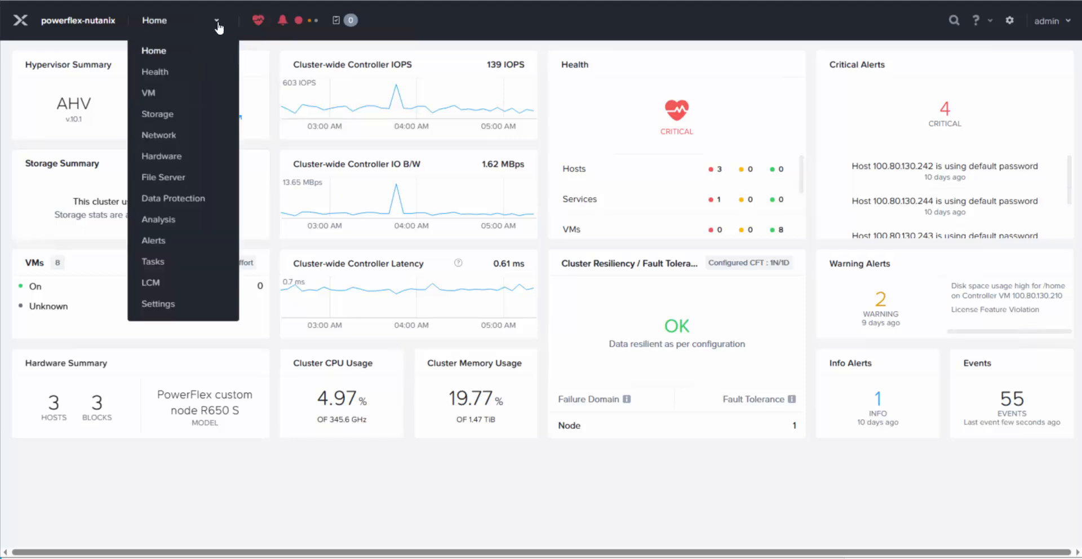
pyautogui.click(161, 115)
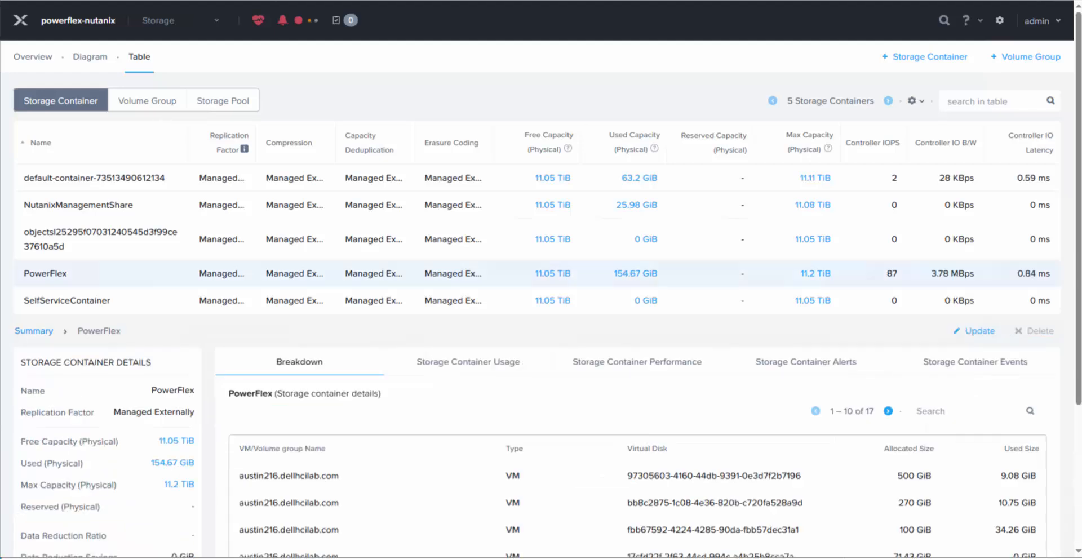
pyautogui.moveTo(541, 281)
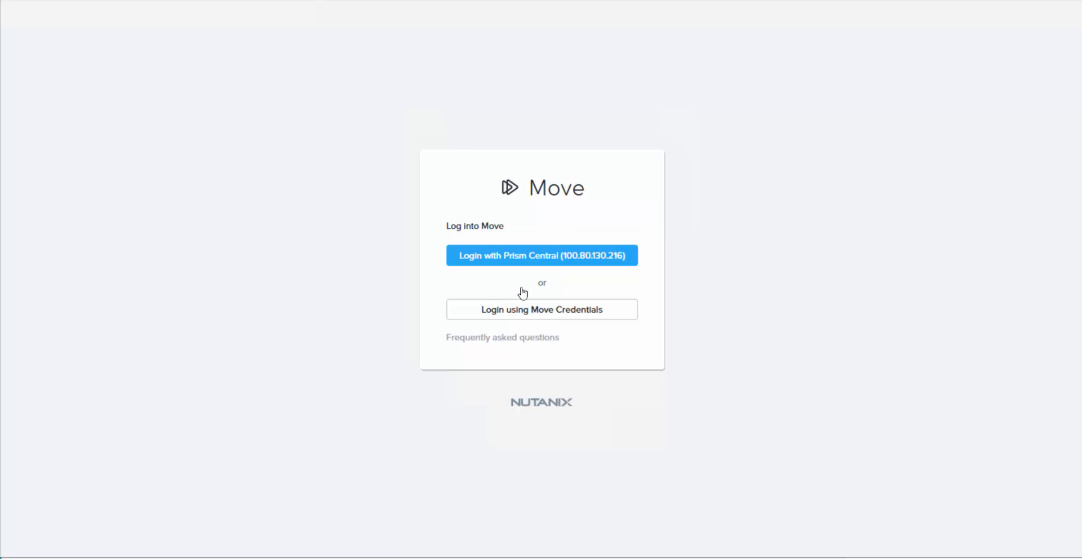
# Step: Sign in to Nutanix Move with its own credentials
pyautogui.click(521, 311)
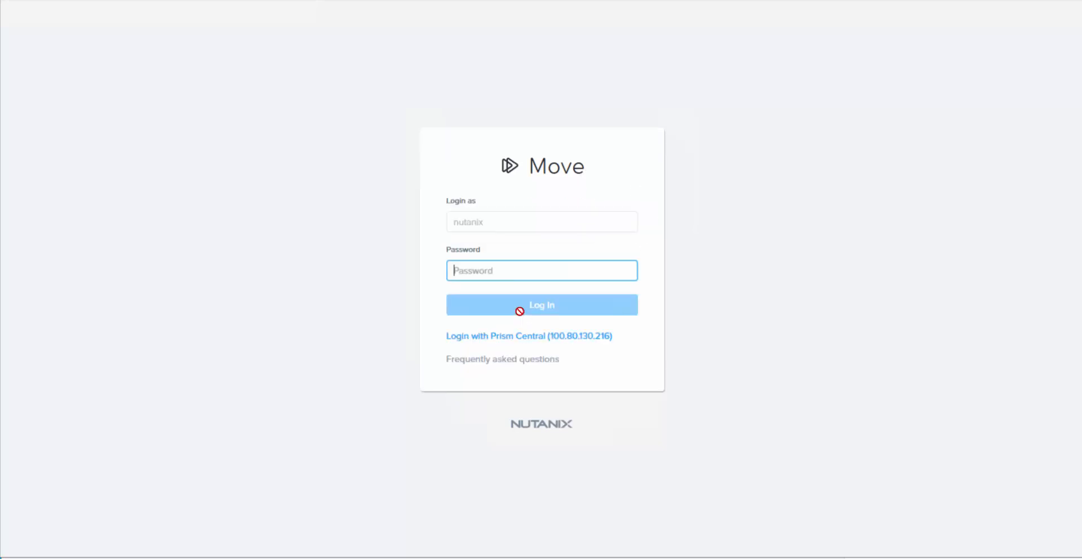
pyautogui.click(504, 269)
pyautogui.write('••')
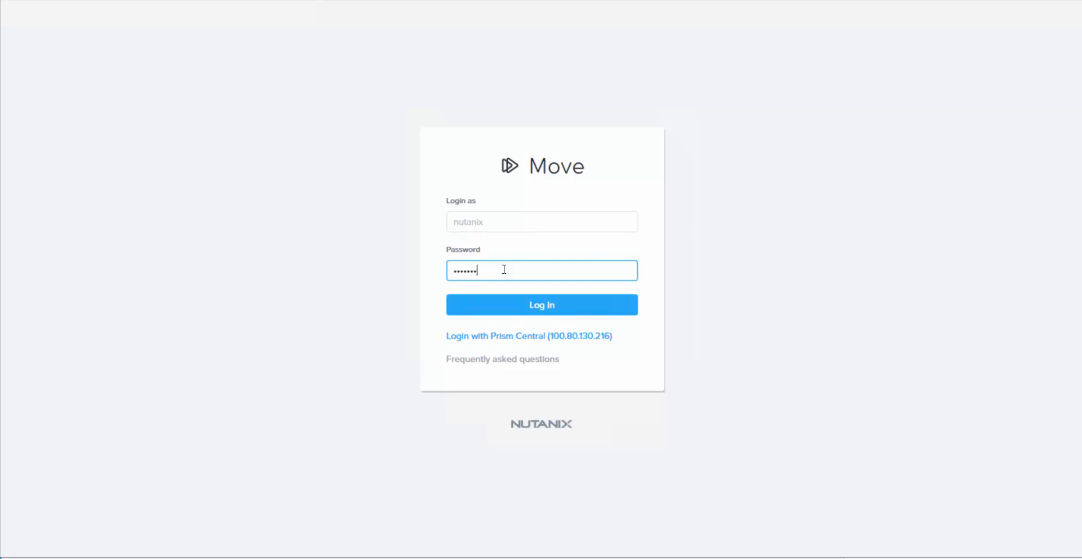
pyautogui.press('Return')
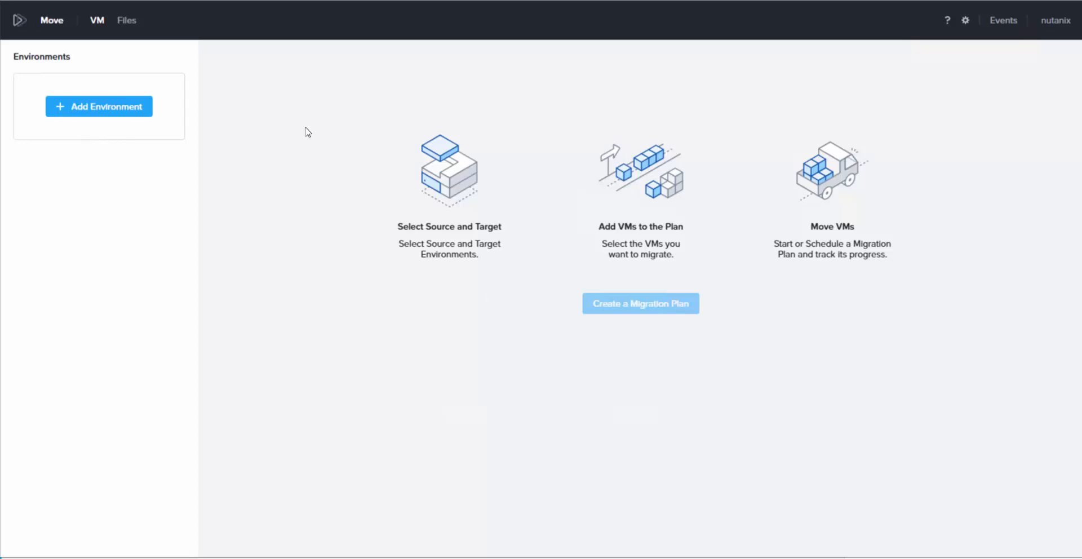
# Step: Start a new VMware ESXi source environment named PowerFlex-vCenter
pyautogui.click(128, 107)
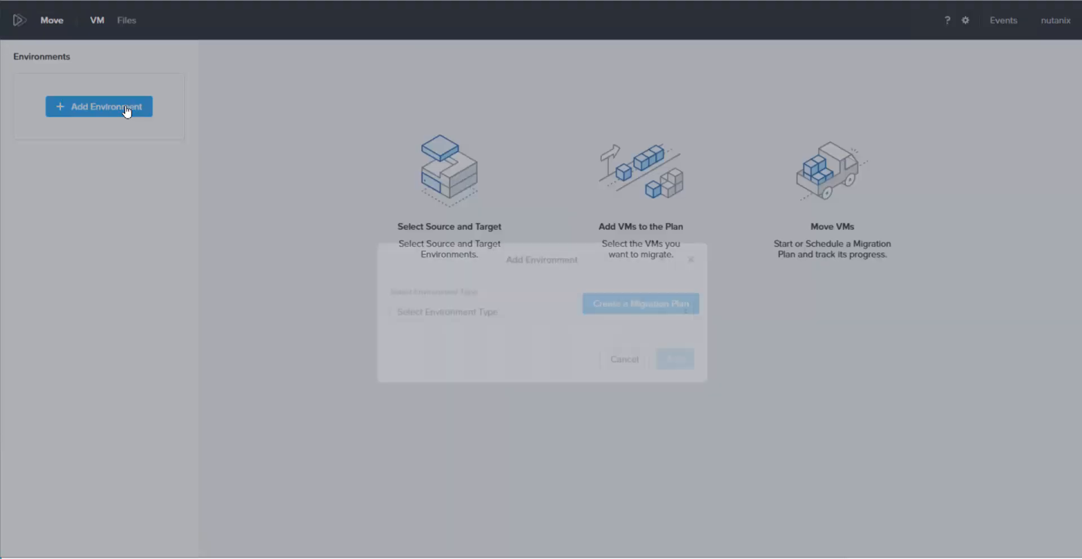
pyautogui.click(682, 281)
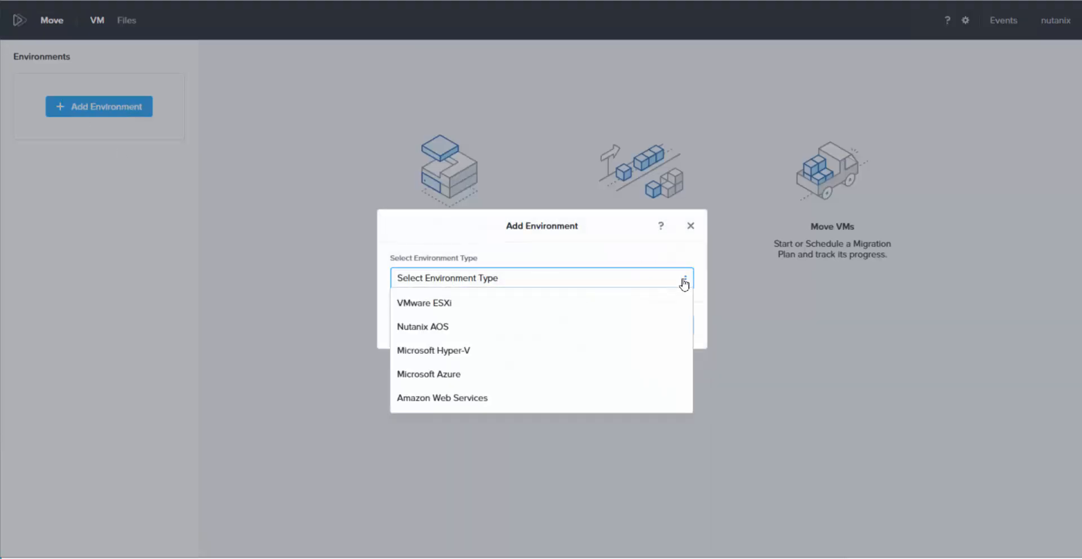
pyautogui.click(441, 314)
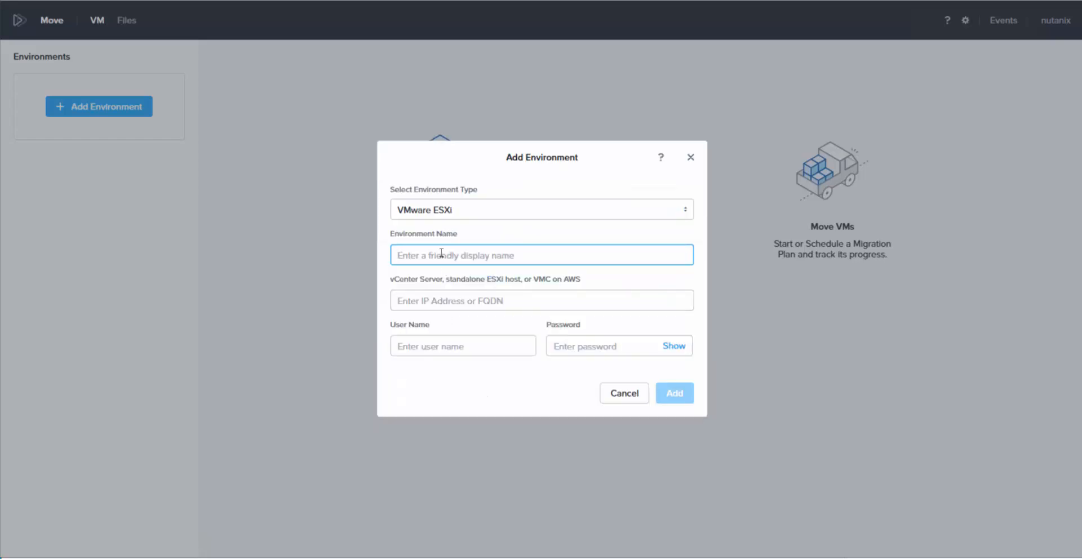
pyautogui.write('PowerFlex-vCenter')
pyautogui.click(492, 300)
# Step: Connect it to vCenter 172.16.100.120 with administrator credentials, add it, and review its 8 VMs
pyautogui.write('172')
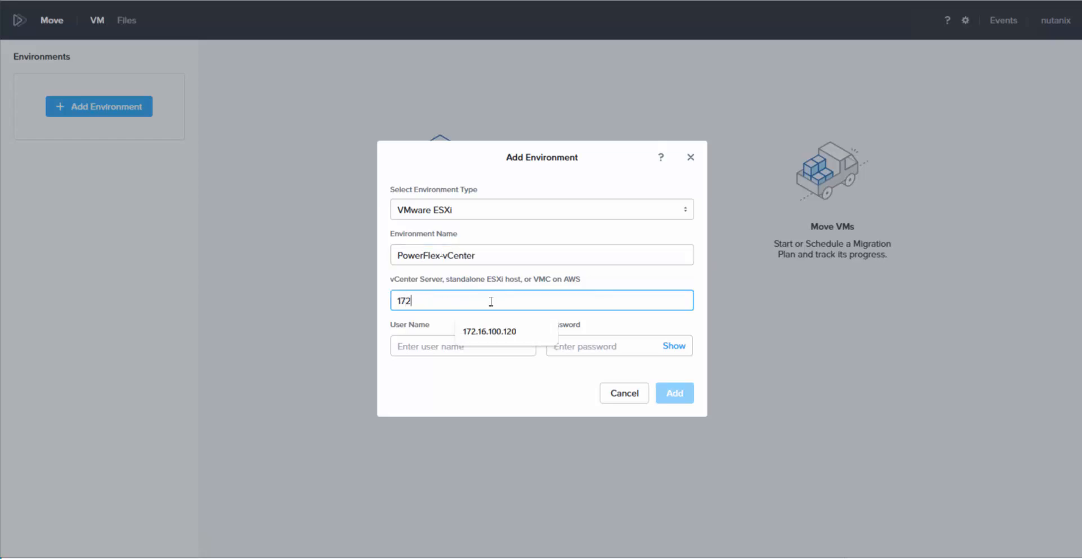
pyautogui.click(487, 341)
pyautogui.click(490, 345)
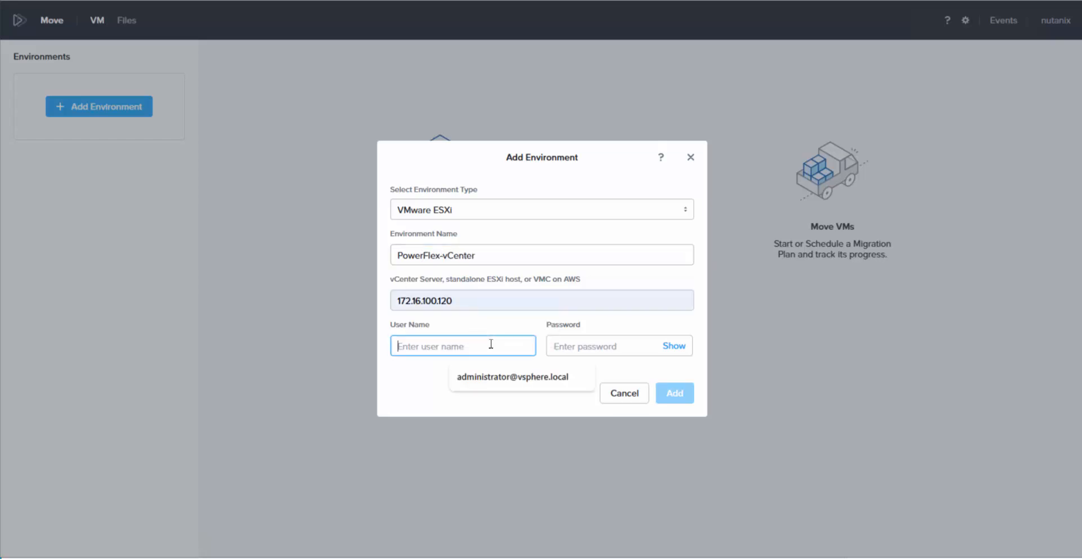
pyautogui.click(498, 377)
pyautogui.click(581, 344)
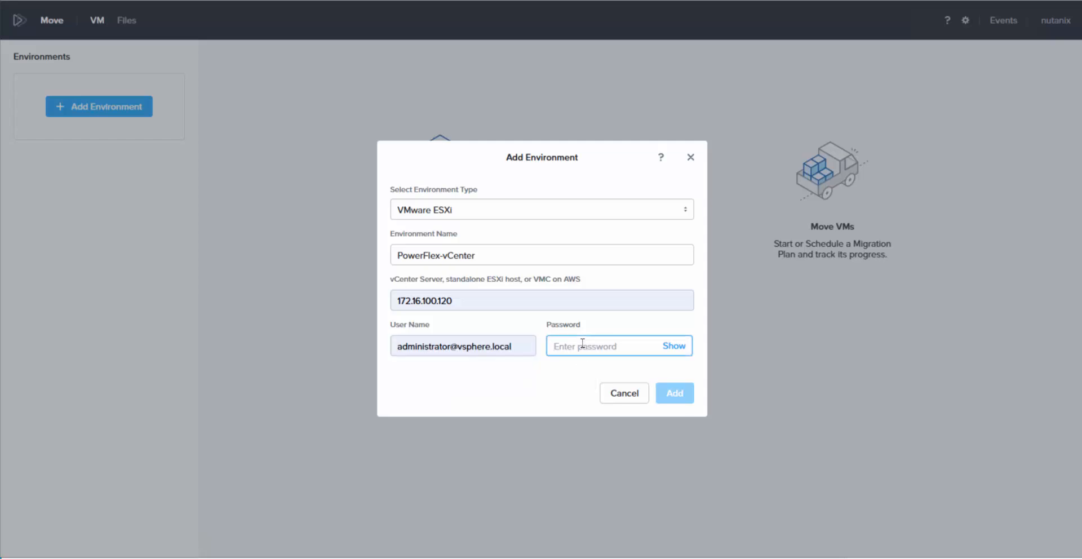
pyautogui.write('••')
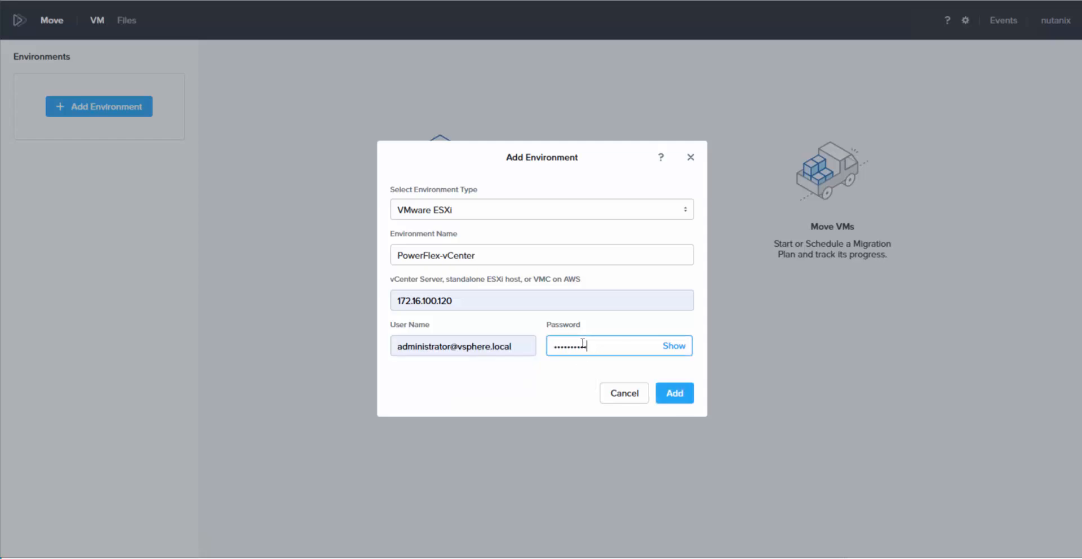
pyautogui.click(688, 393)
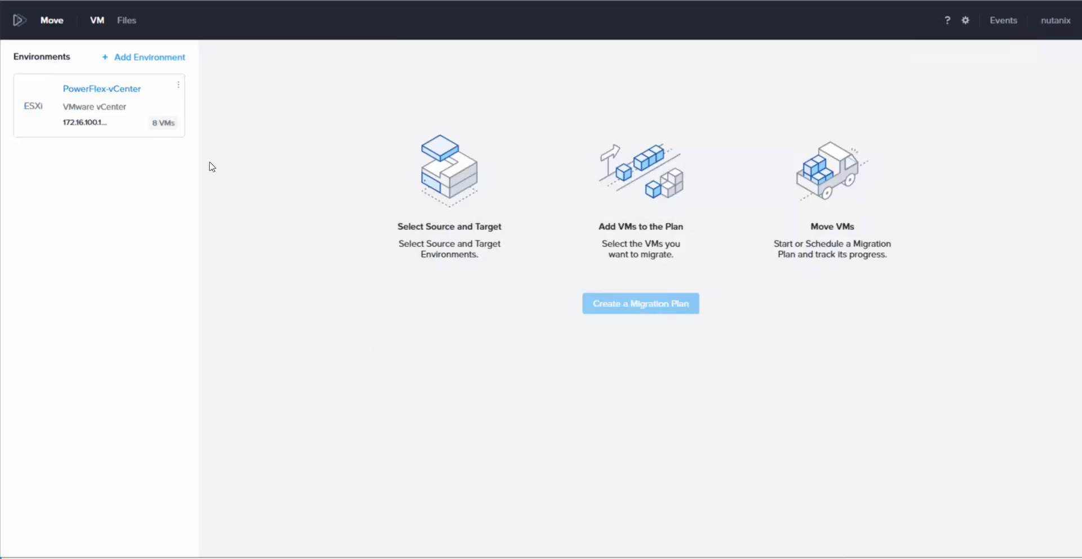
pyautogui.click(126, 91)
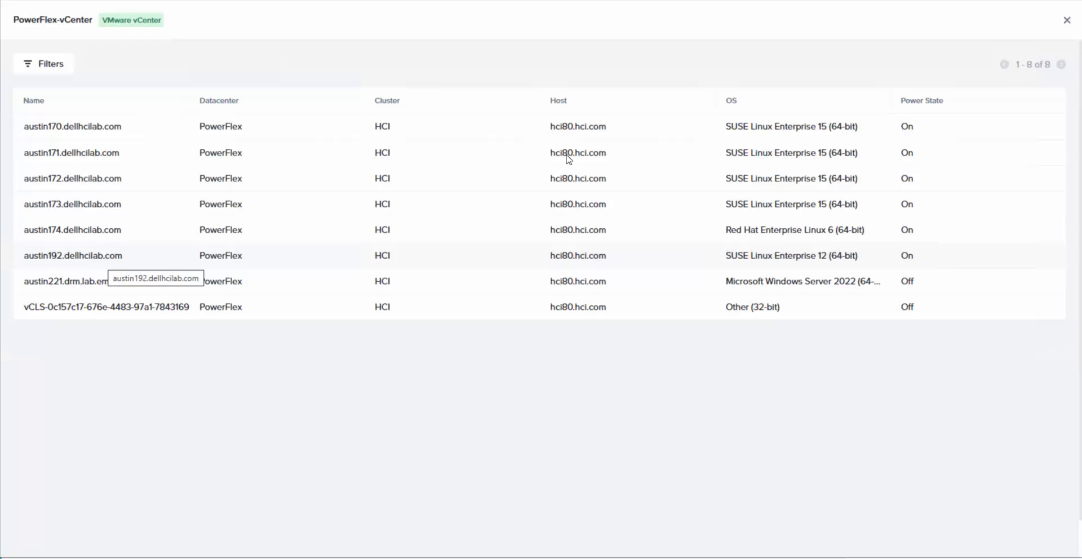
pyautogui.click(1066, 22)
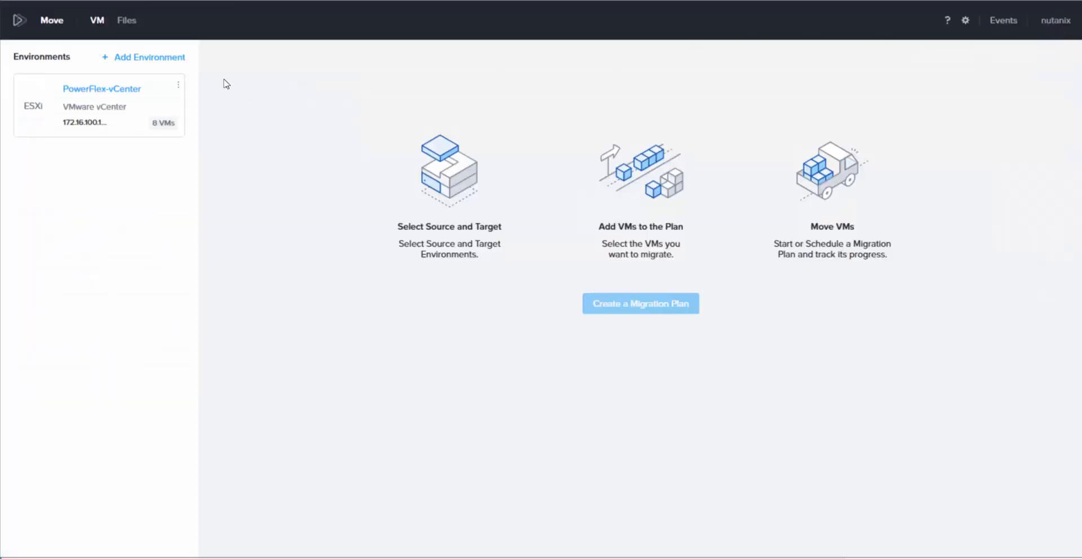
# Step: Start a Nutanix AOS environment named PowerFlex-Nutanix at austin210.dellhcilab.com
pyautogui.click(171, 58)
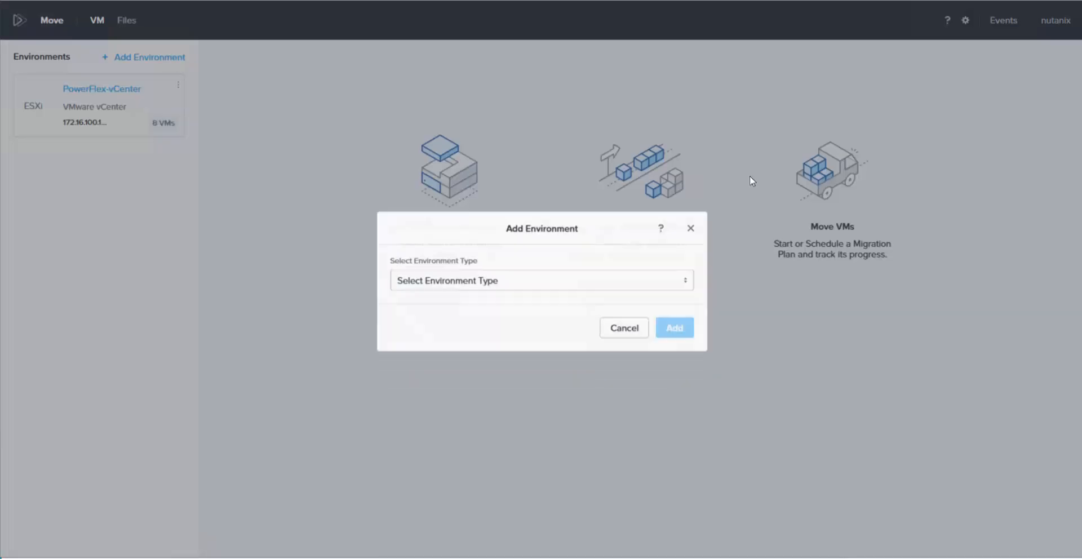
pyautogui.click(688, 278)
pyautogui.click(426, 325)
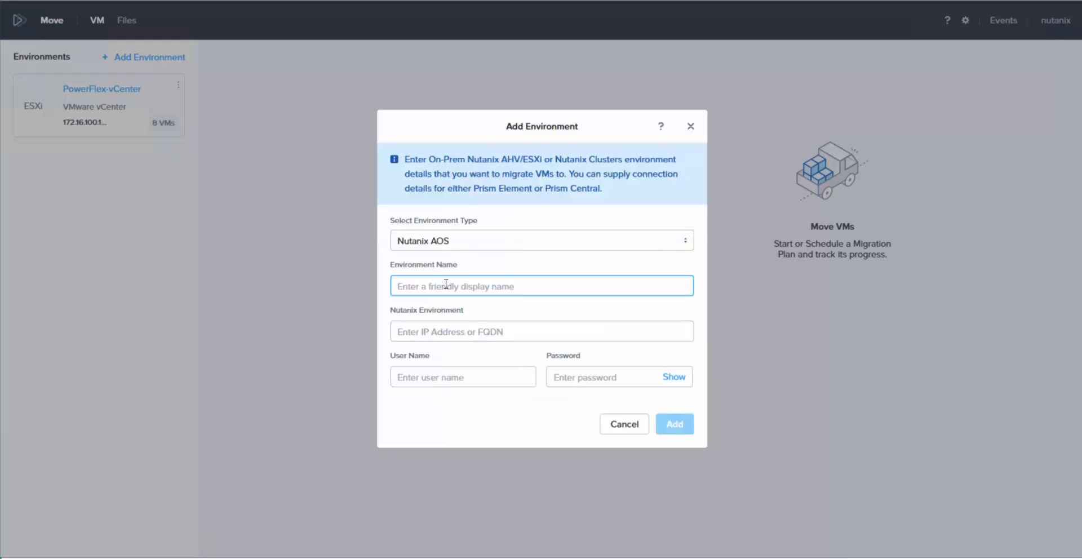
pyautogui.write('PowerFlex-Nutanix')
pyautogui.click(487, 330)
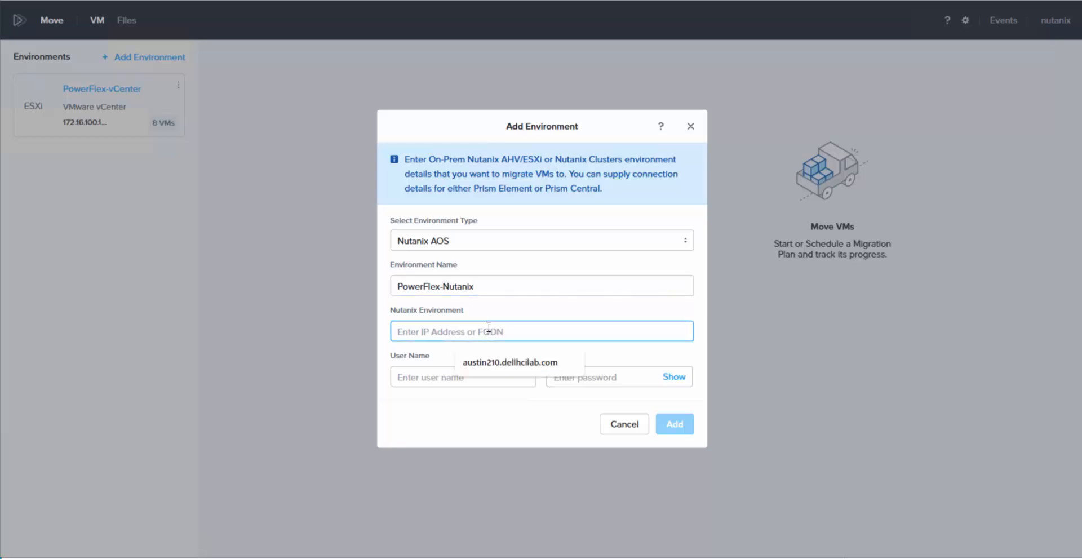
pyautogui.click(507, 363)
# Step: Enter the suggested user name and password, add the environment, and check its 5 VMs
pyautogui.click(465, 376)
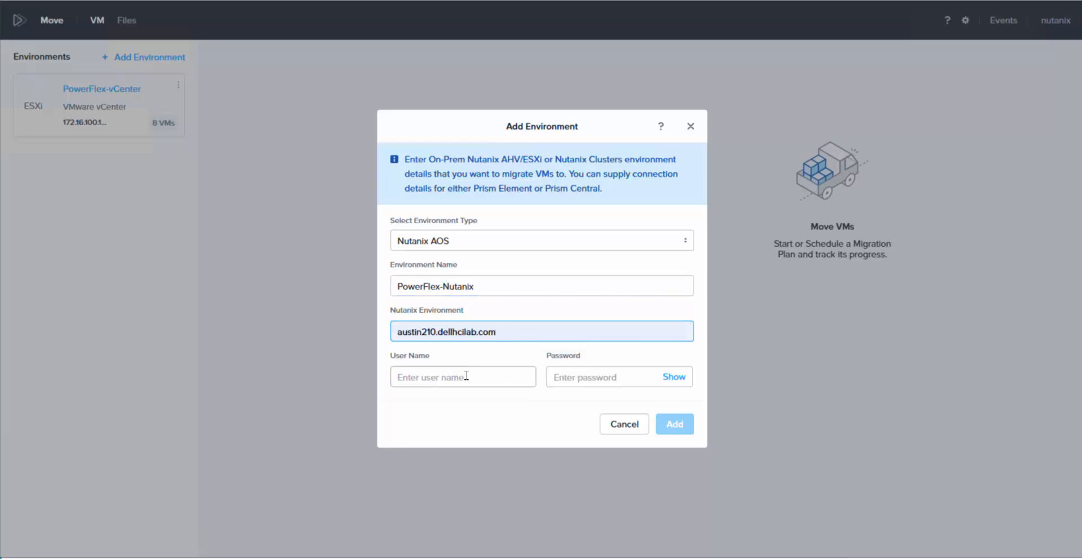
pyautogui.click(510, 404)
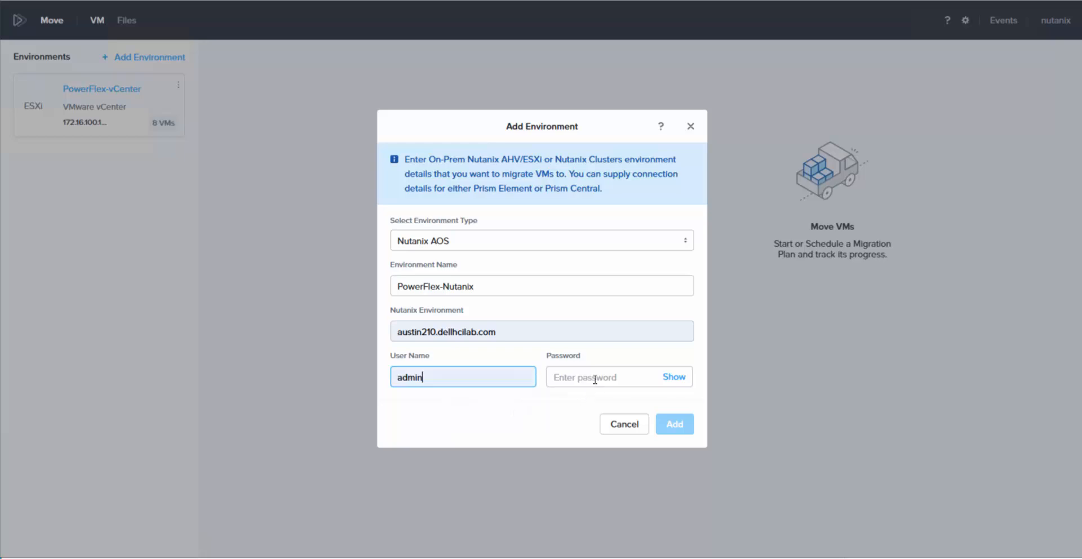
pyautogui.click(612, 369)
pyautogui.write('••')
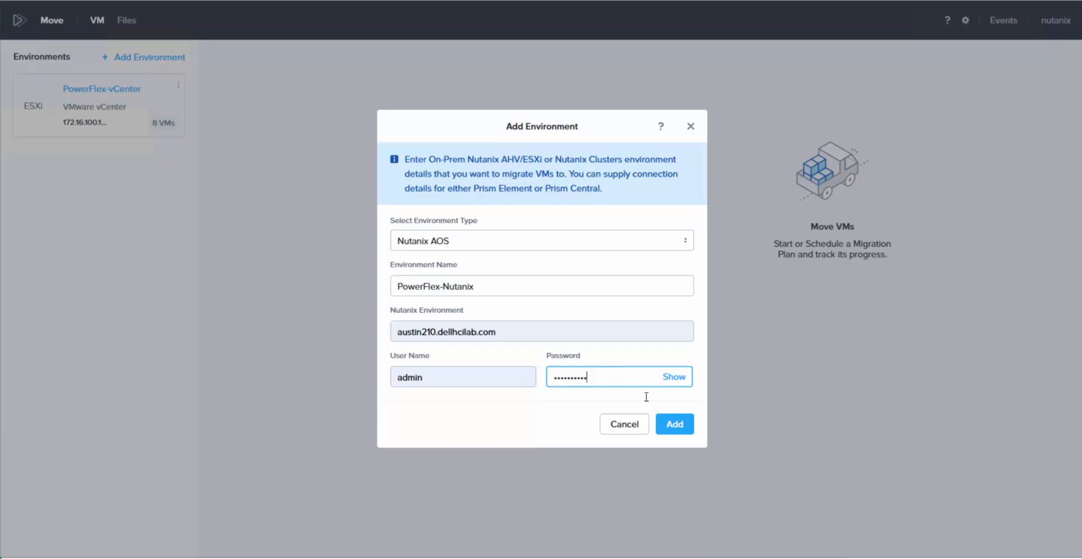
pyautogui.click(684, 424)
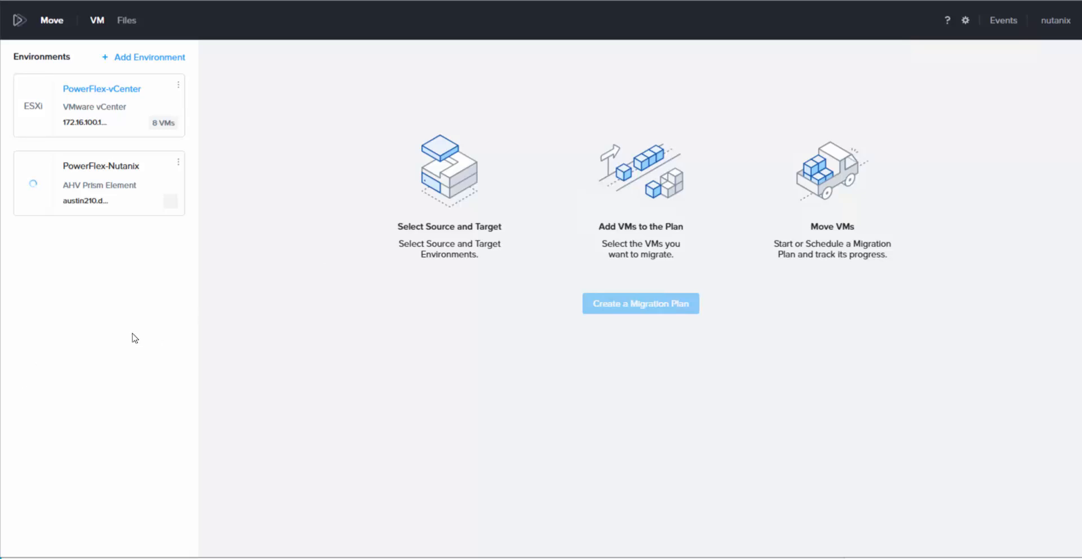
pyautogui.click(109, 167)
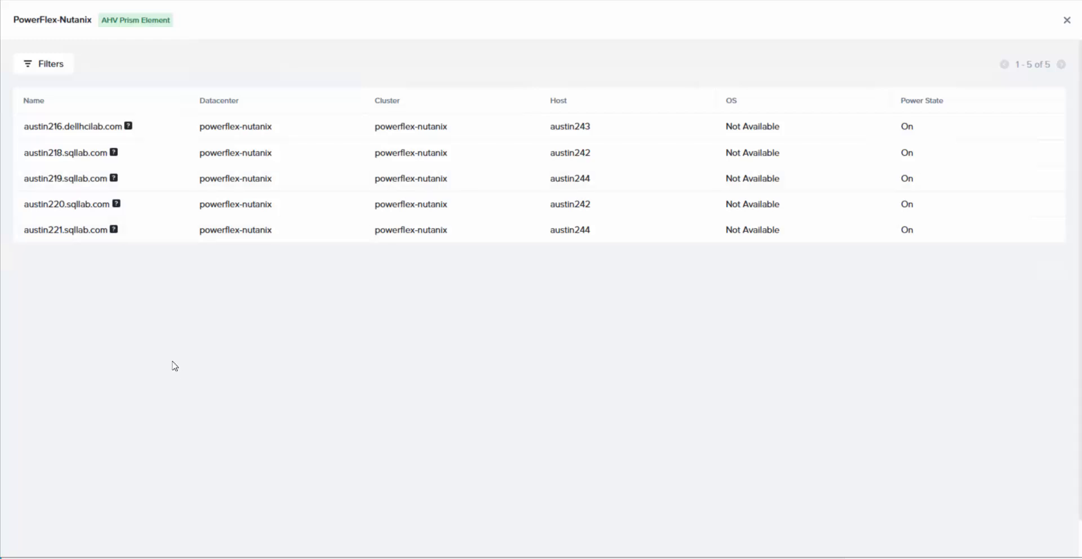
pyautogui.click(1067, 22)
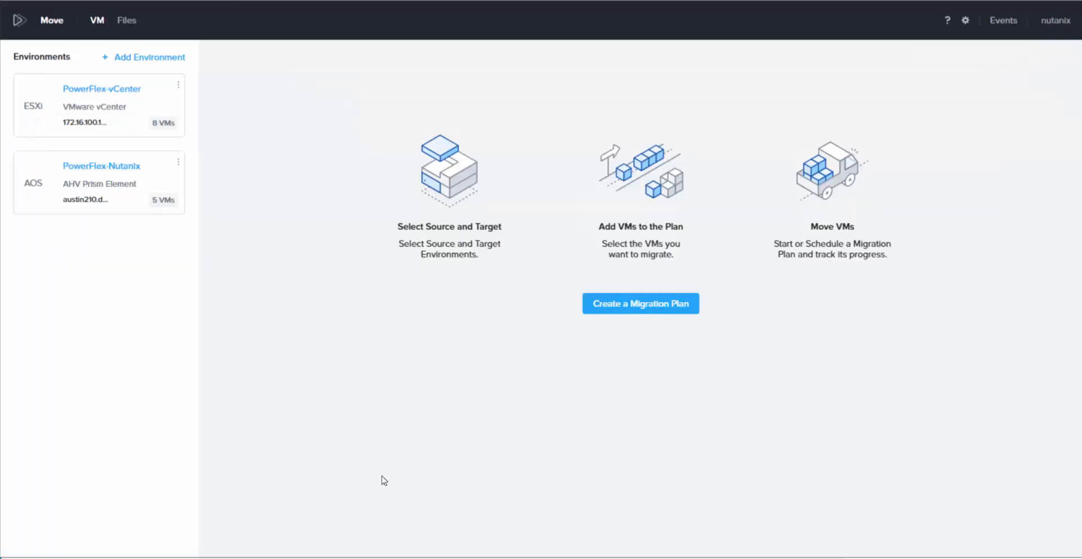
# Step: Create a migration plan named vCenter-to-Nutanix-PowerFlex
pyautogui.click(645, 307)
pyautogui.click(569, 283)
pyautogui.write('vCenter')
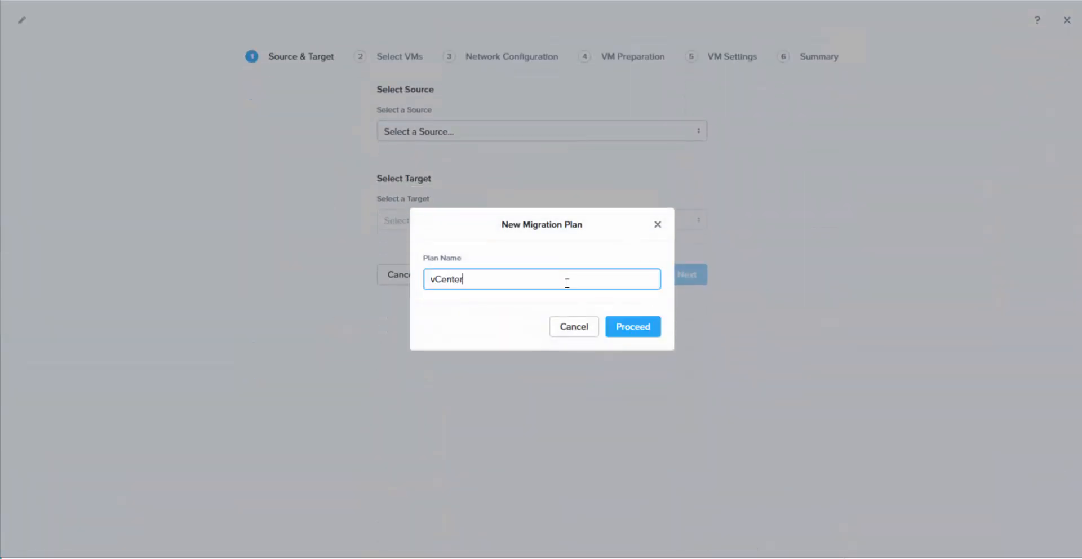
pyautogui.write('-to-Nutanix-PowerFlex')
pyautogui.click(628, 328)
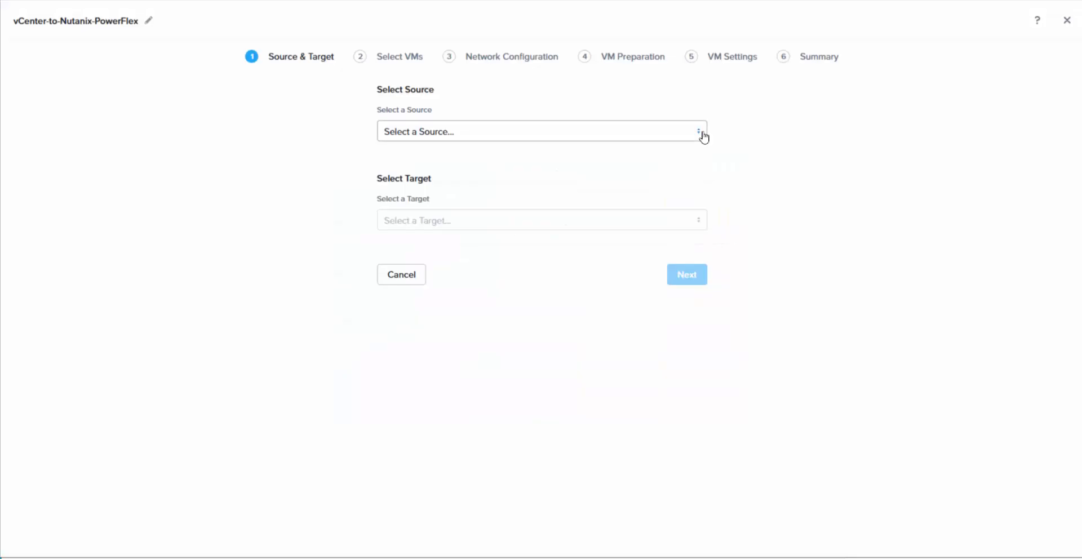
# Step: Set source PowerFlex-vCenter, target PowerFlex-Nutanix and the PowerFlex container, then continue
pyautogui.click(702, 134)
pyautogui.click(459, 163)
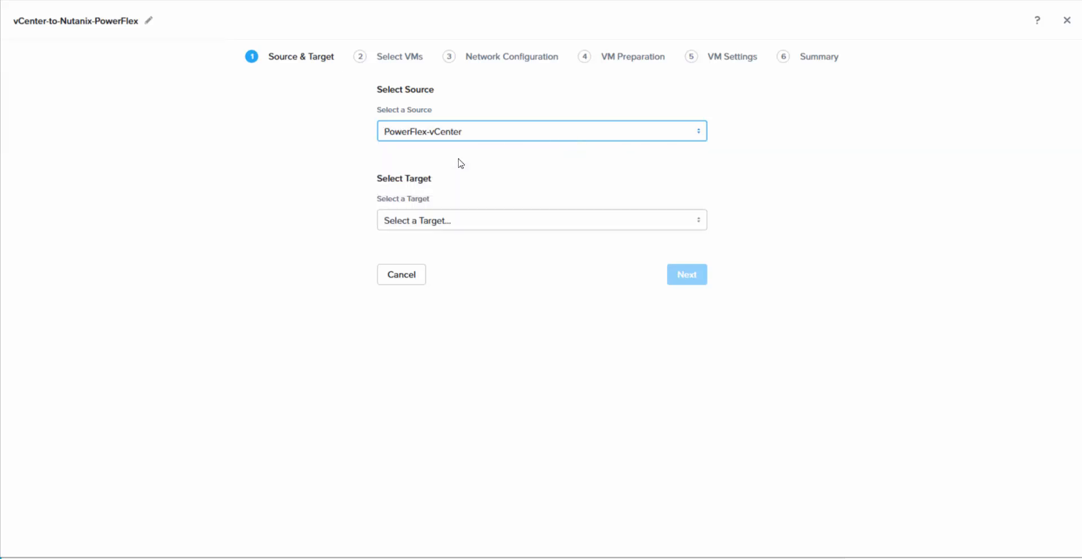
pyautogui.click(538, 225)
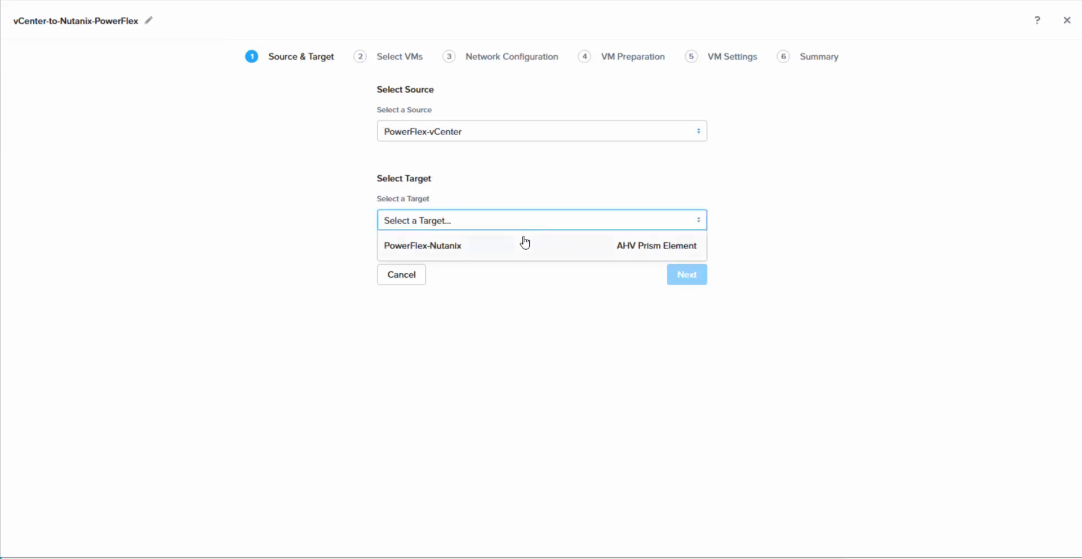
pyautogui.click(524, 243)
pyautogui.click(551, 270)
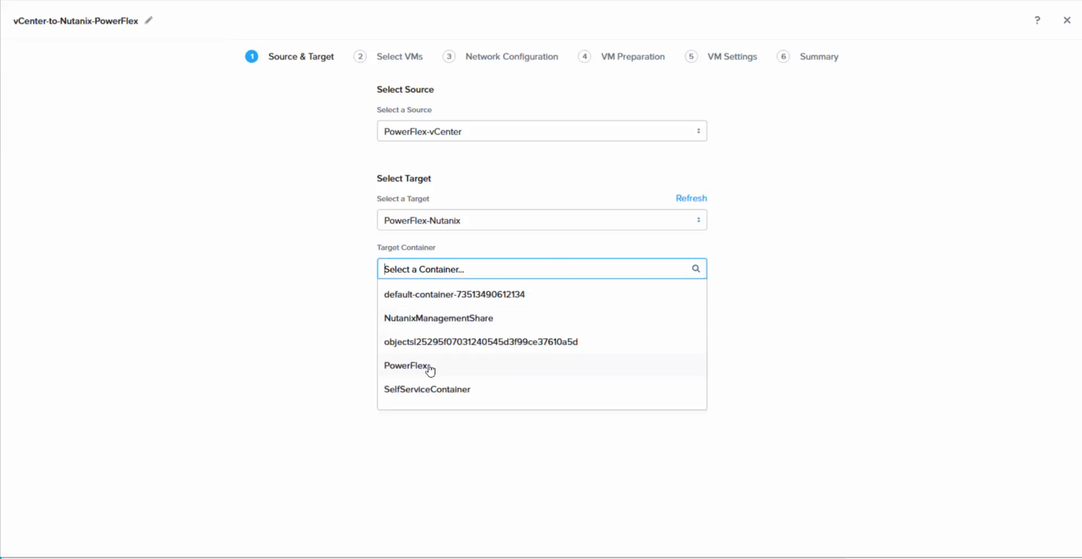
pyautogui.click(430, 367)
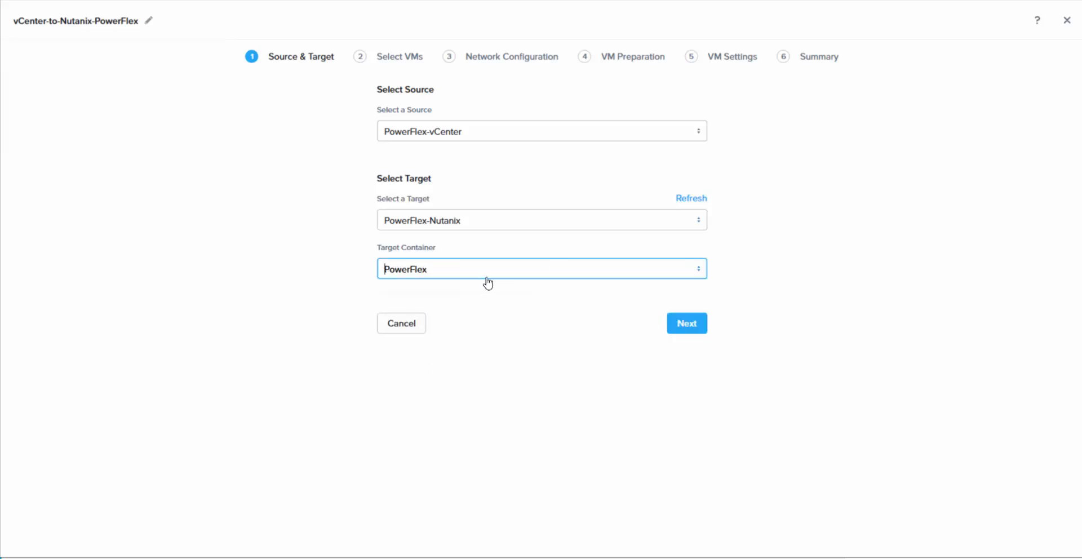
pyautogui.click(693, 323)
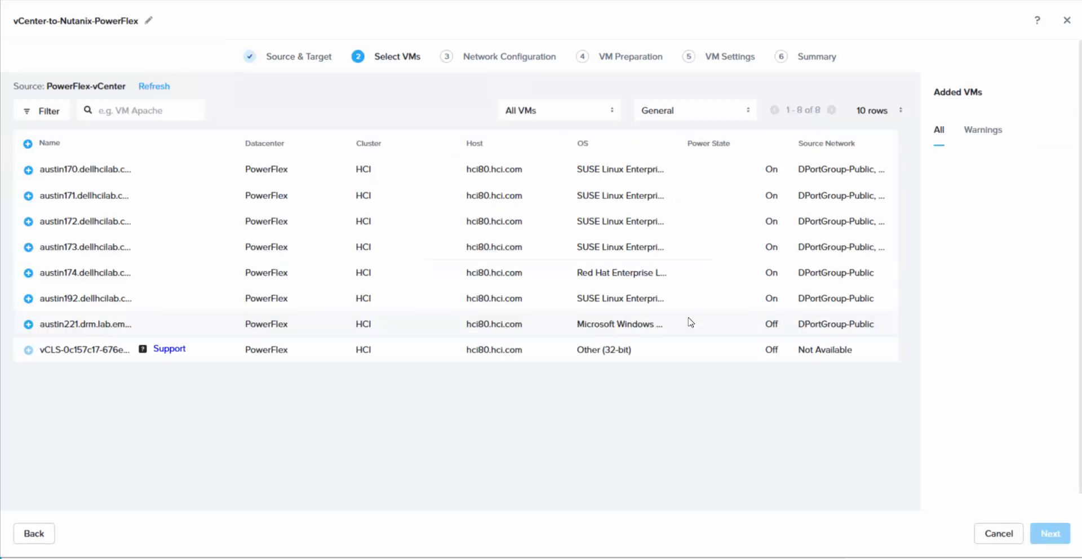
# Step: Add austin192.dellhcilab.com and map DPortGroup-Public to the prism target network
pyautogui.click(27, 299)
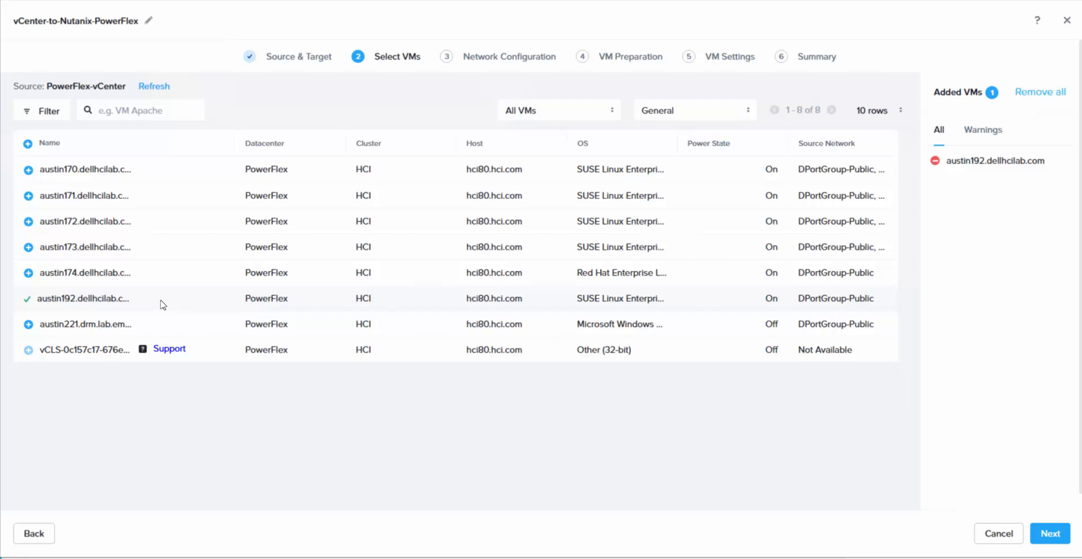
pyautogui.click(1052, 535)
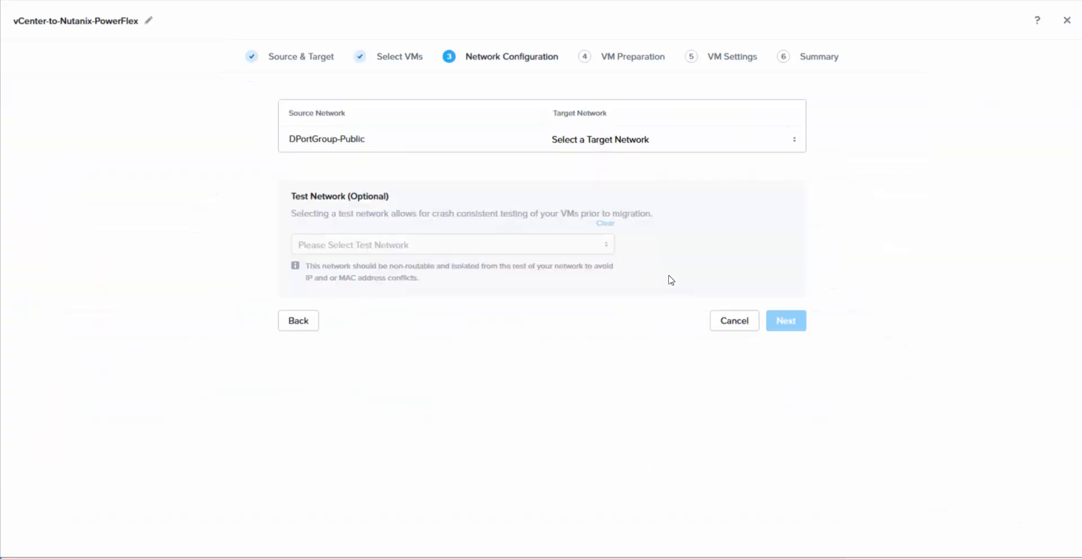
pyautogui.click(623, 142)
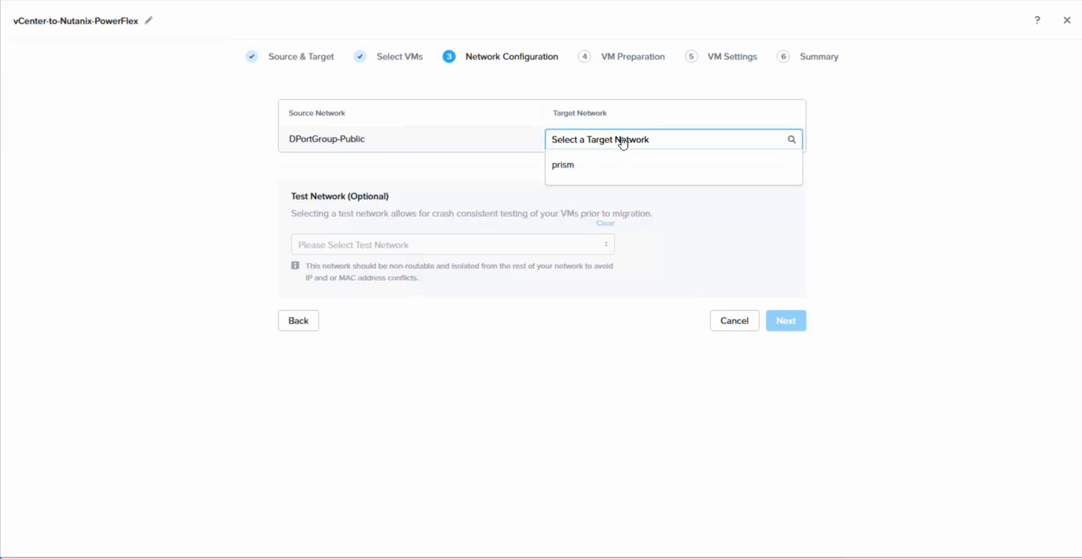
pyautogui.click(573, 165)
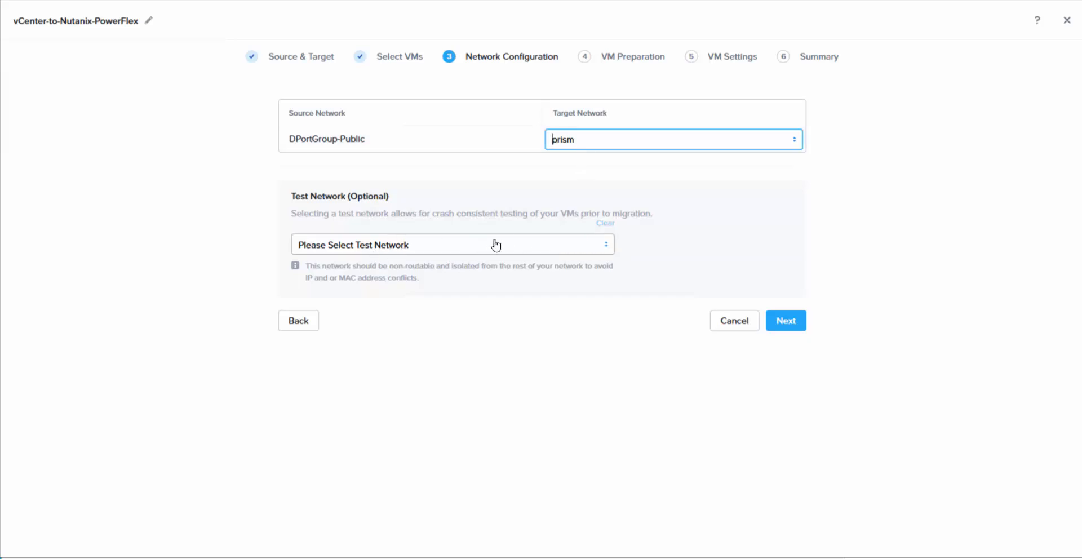
pyautogui.click(783, 323)
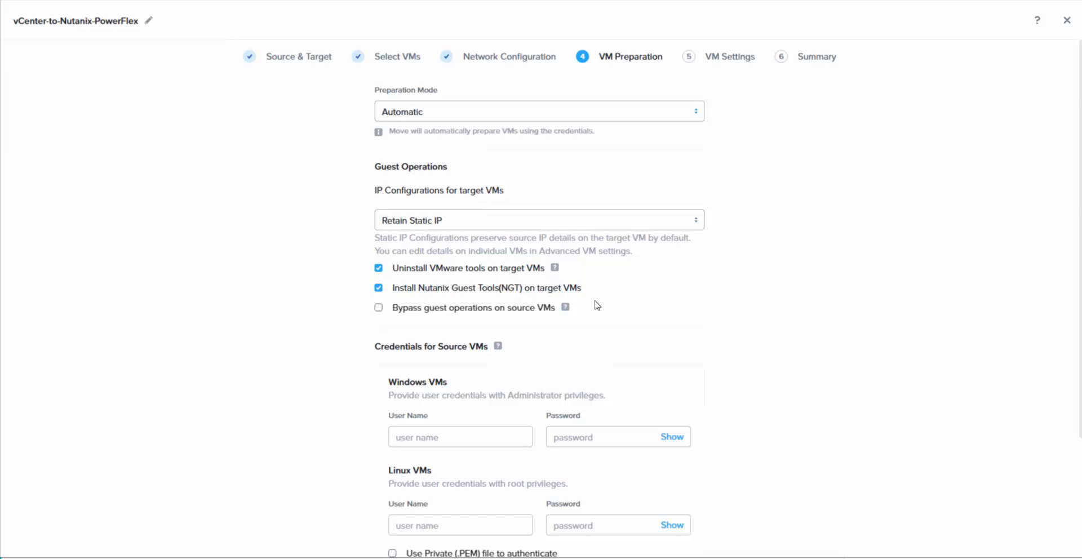
pyautogui.scroll(-2, 741, 310)
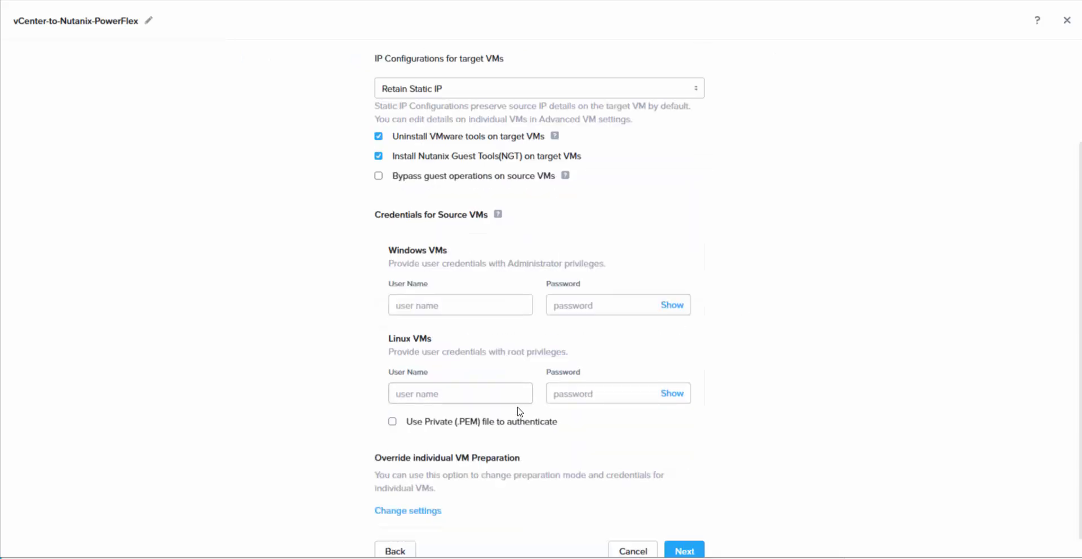
pyautogui.click(510, 392)
pyautogui.write('root')
pyautogui.press('Tab')
pyautogui.write('••')
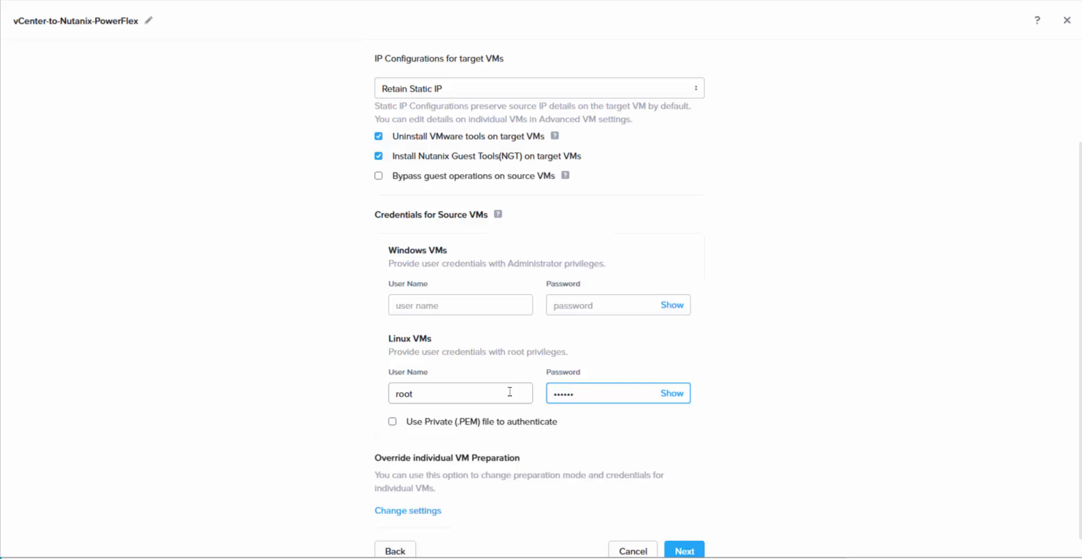
pyautogui.scroll(-1, 902, 317)
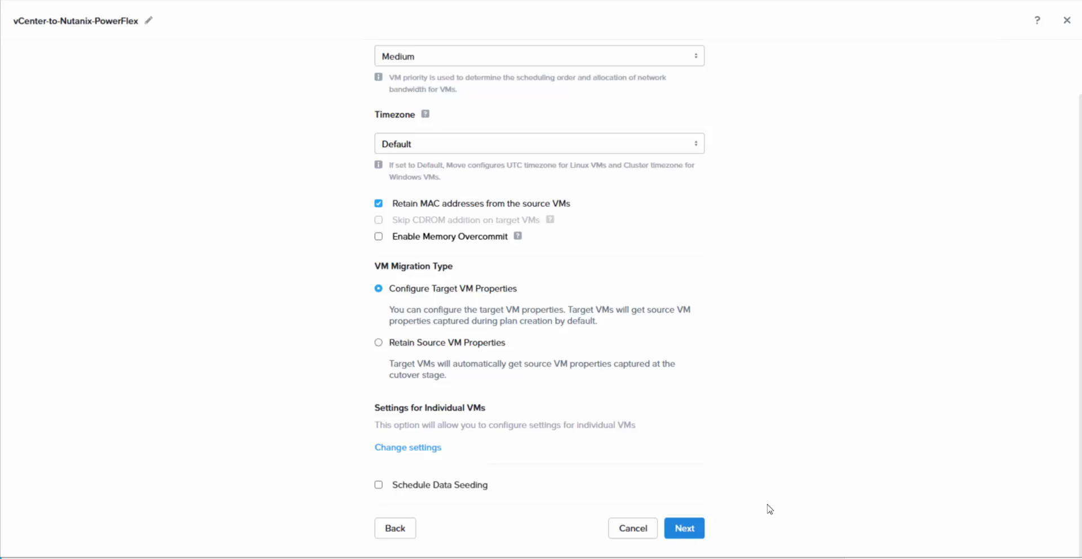
pyautogui.scroll(2, 906, 290)
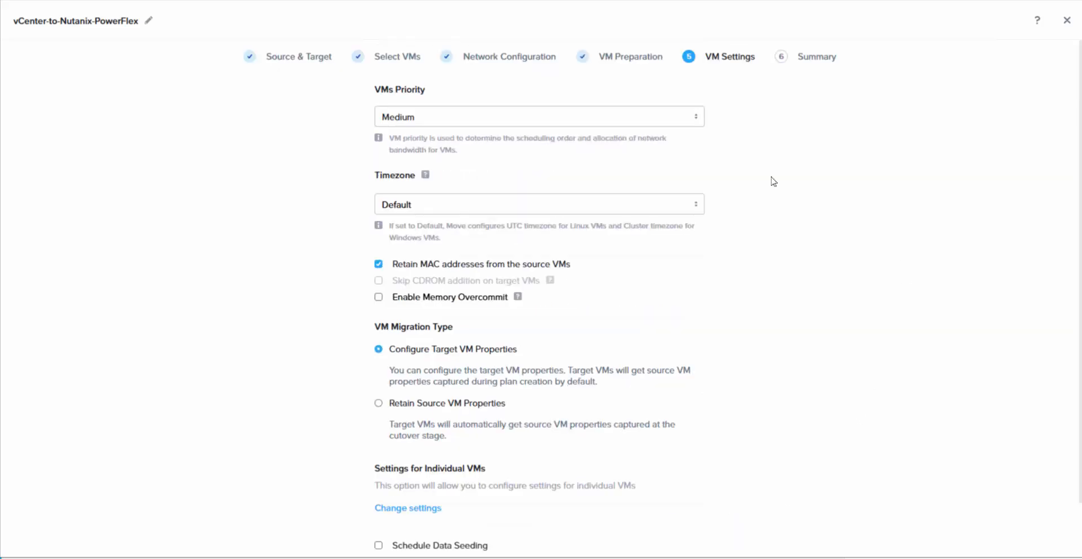
pyautogui.click(699, 119)
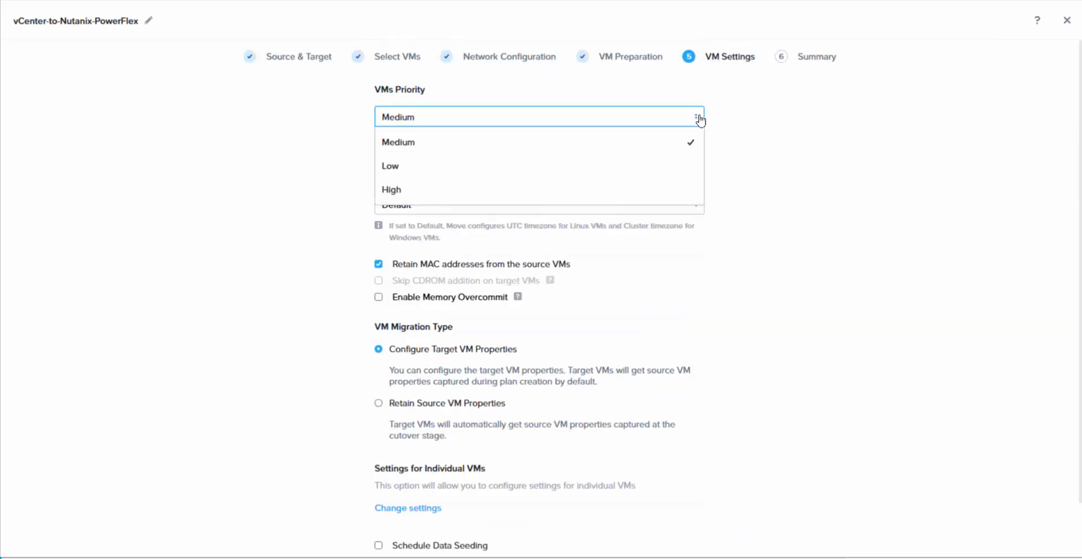
pyautogui.click(813, 115)
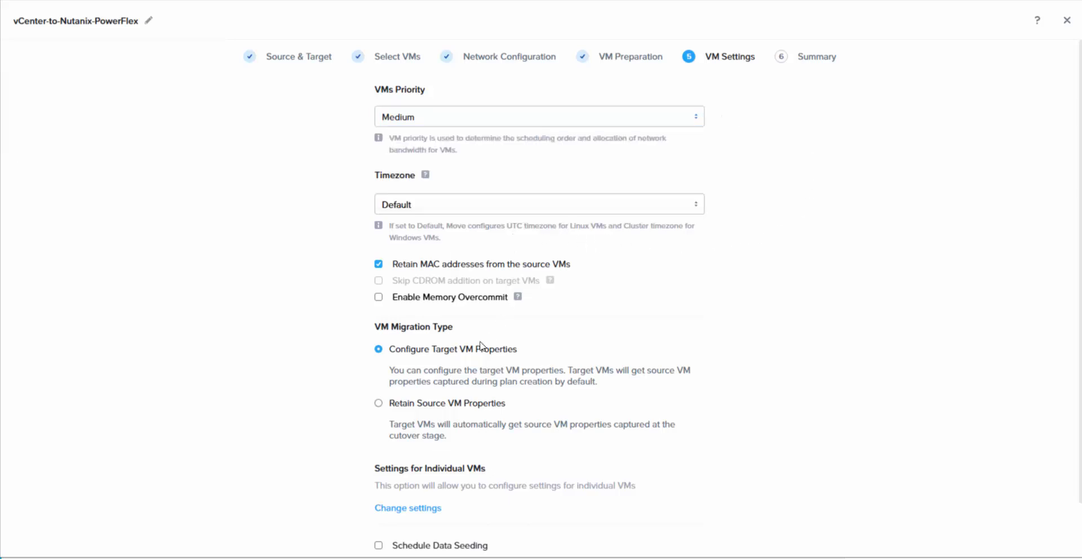
pyautogui.scroll(-2, 588, 355)
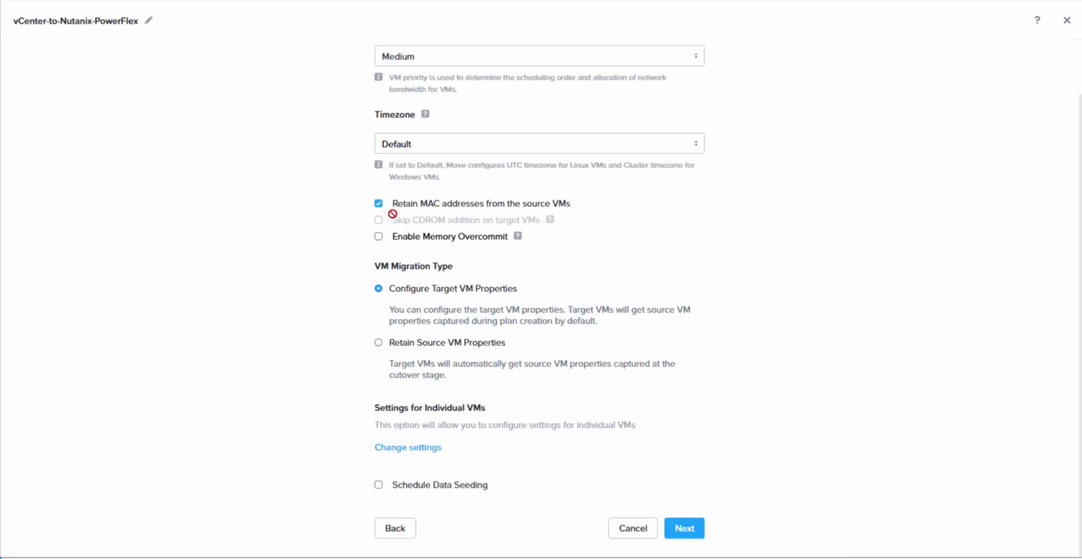
# Step: Save the vCenter-to-Nutanix-PowerFlex plan from its Summary without starting it
pyautogui.click(685, 529)
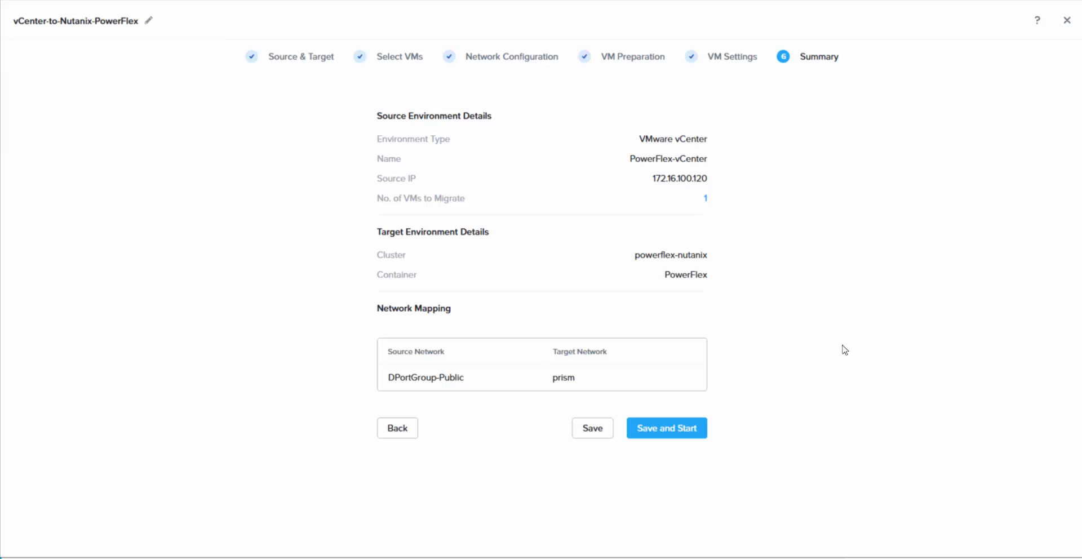
pyautogui.click(591, 432)
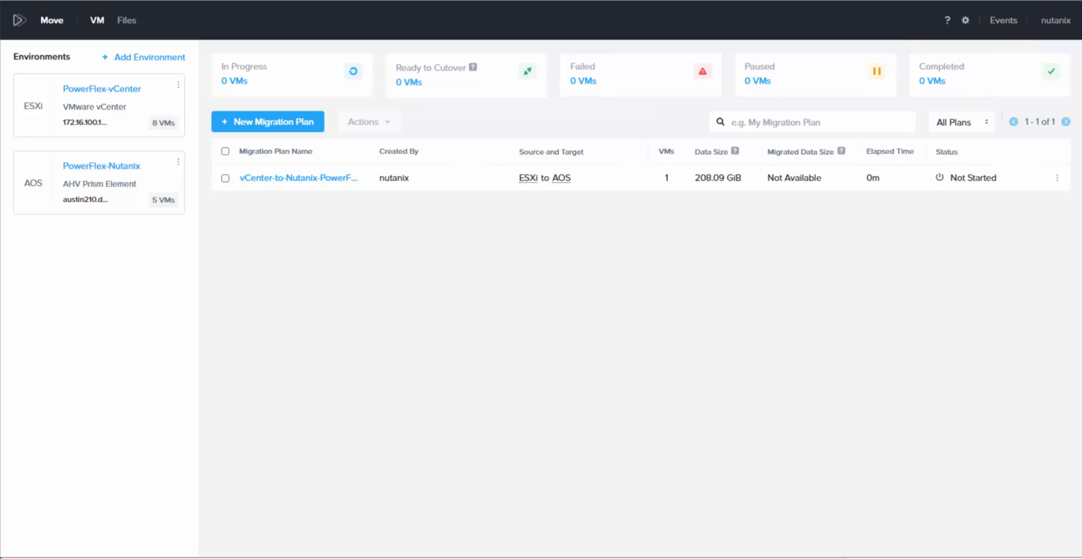
pyautogui.hotkey('alt', 'Tab')
# Step: Confirm the VM's hostname and log into MySQL as root
pyautogui.write('hotn')
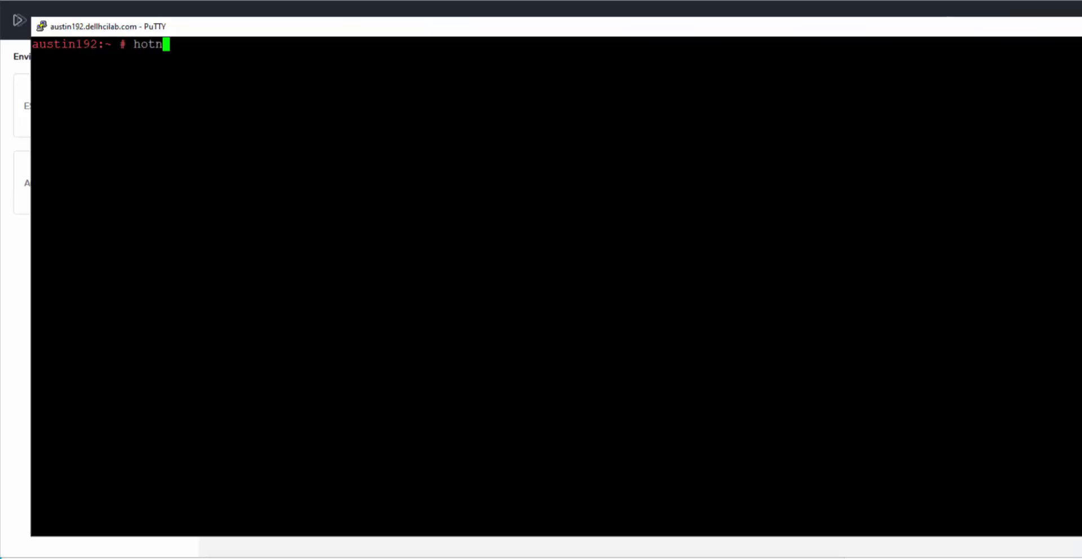
pyautogui.press('BackSpace')
pyautogui.press('BackSpace')
pyautogui.write('stname')
pyautogui.press('Return')
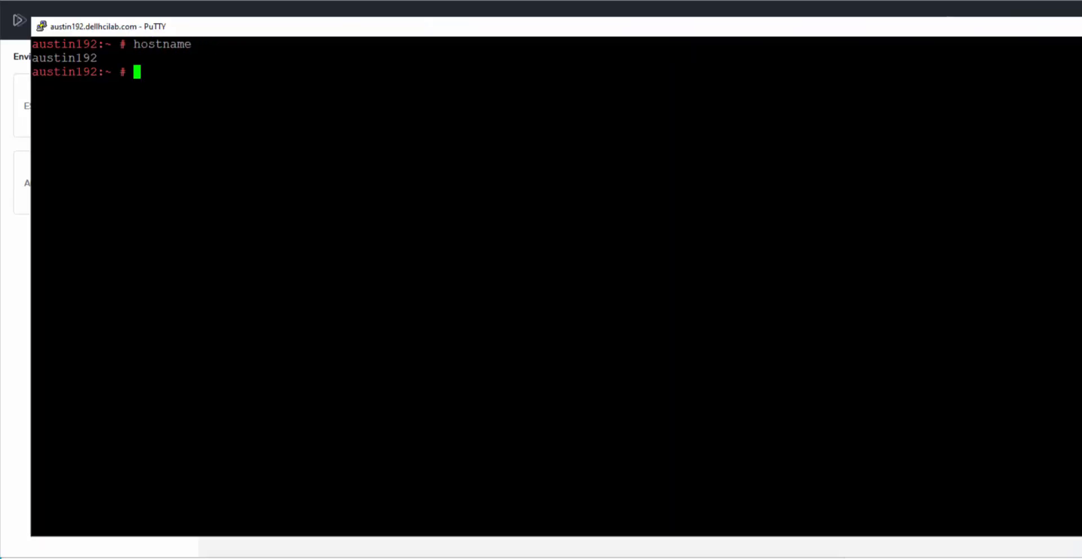
pyautogui.write('mysql -uroot -p')
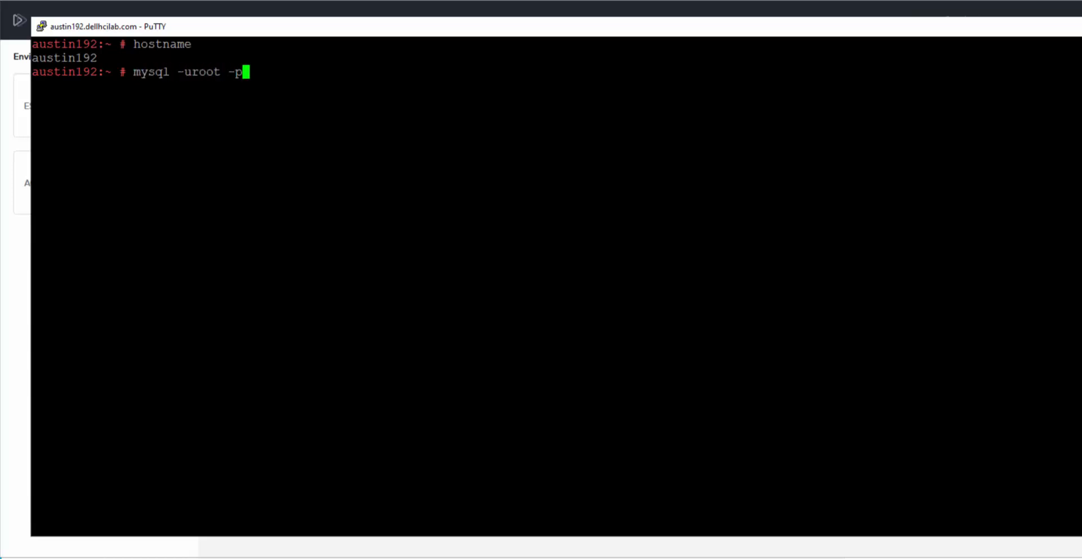
pyautogui.press('Return')
pyautogui.press('Return')
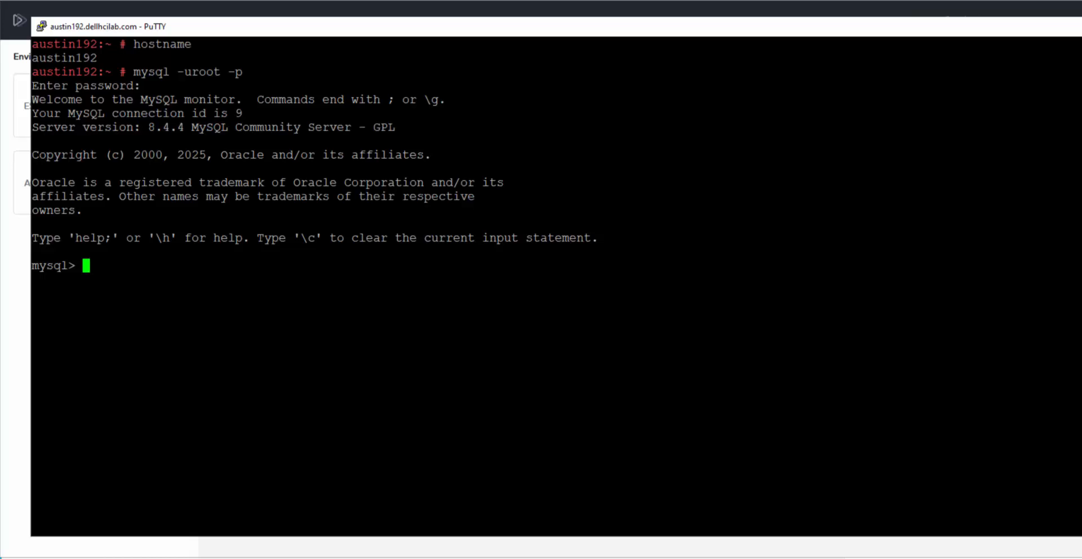
# Step: Switch to the employees database and list its tables and the title table's rows
pyautogui.write('show databases;')
pyautogui.press('Return')
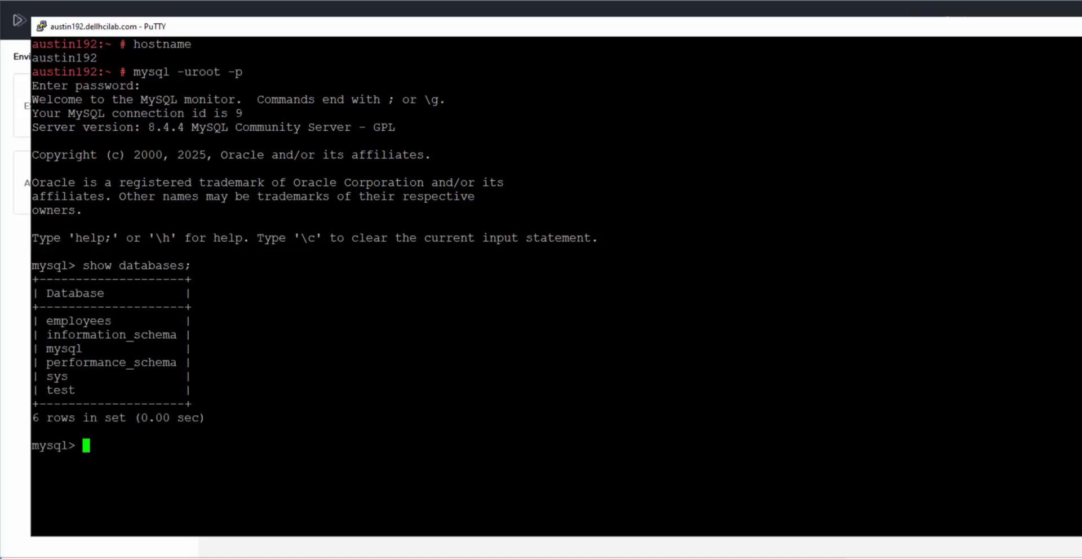
pyautogui.write('use employees;')
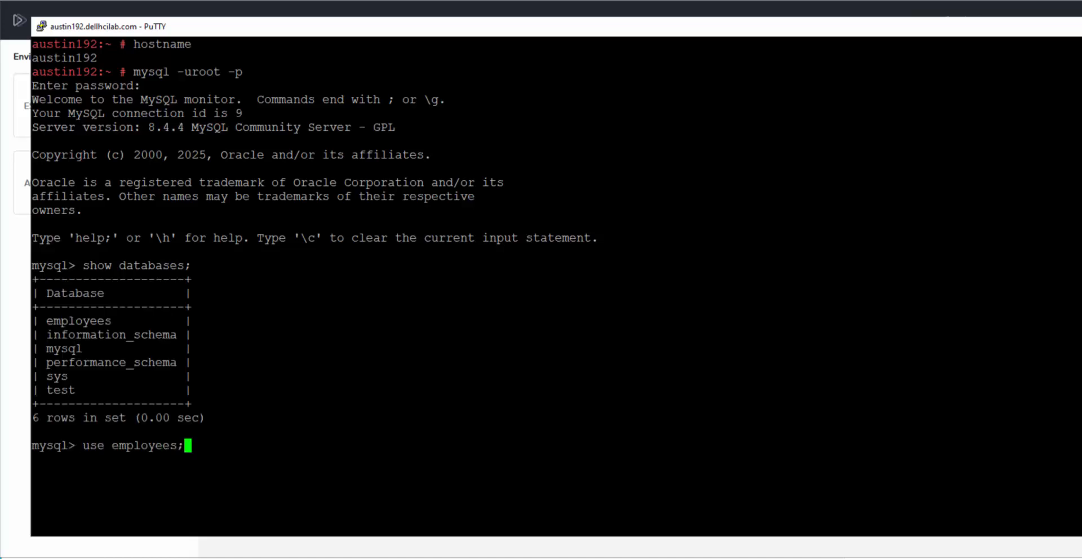
pyautogui.press('Return')
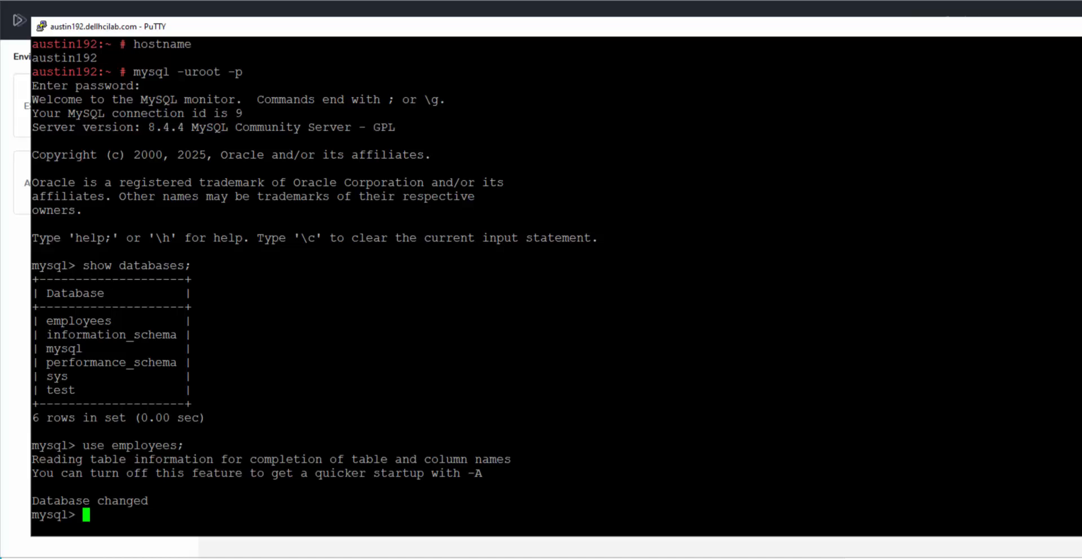
pyautogui.write('show tables;')
pyautogui.press('Return')
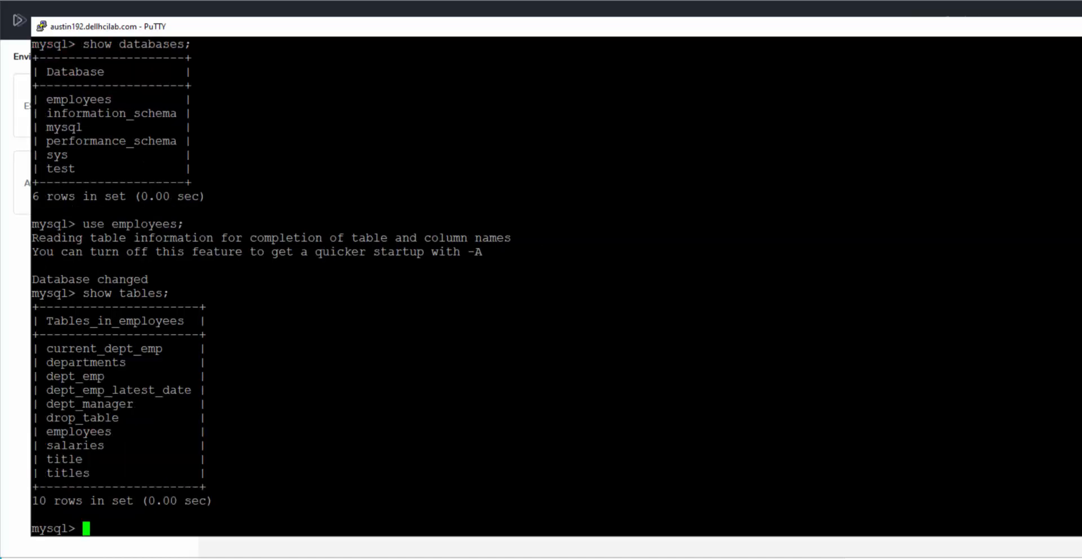
pyautogui.write('select * from title;')
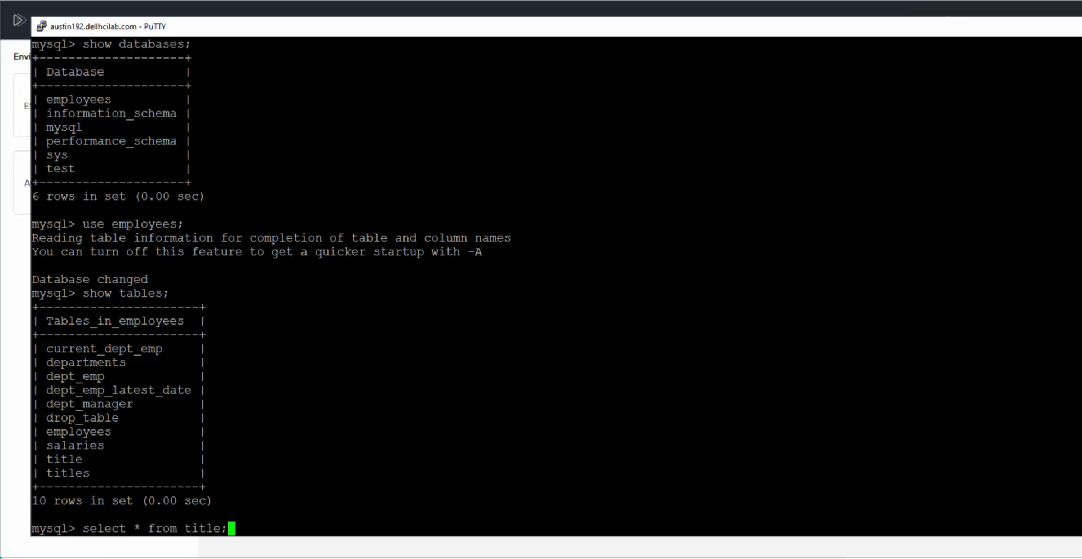
pyautogui.press('Return')
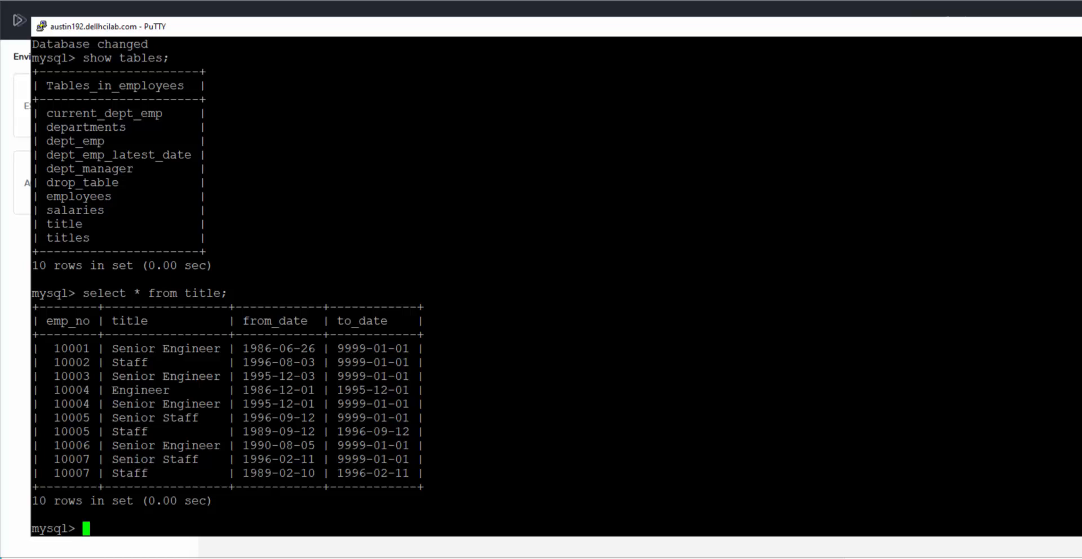
# Step: Insert a Pre-move row dated 2025-03-13 into title and confirm it appears
pyautogui.write("insert into title (emp_no,title,from_date,to_date) values (1,'Pre-move','2025-03-13','2025-03-13');")
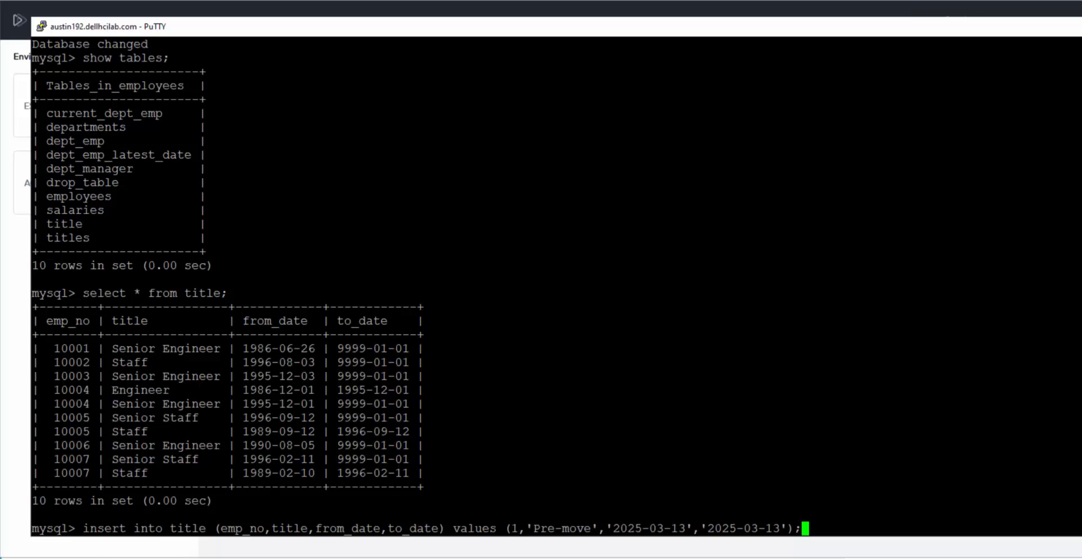
pyautogui.press('Return')
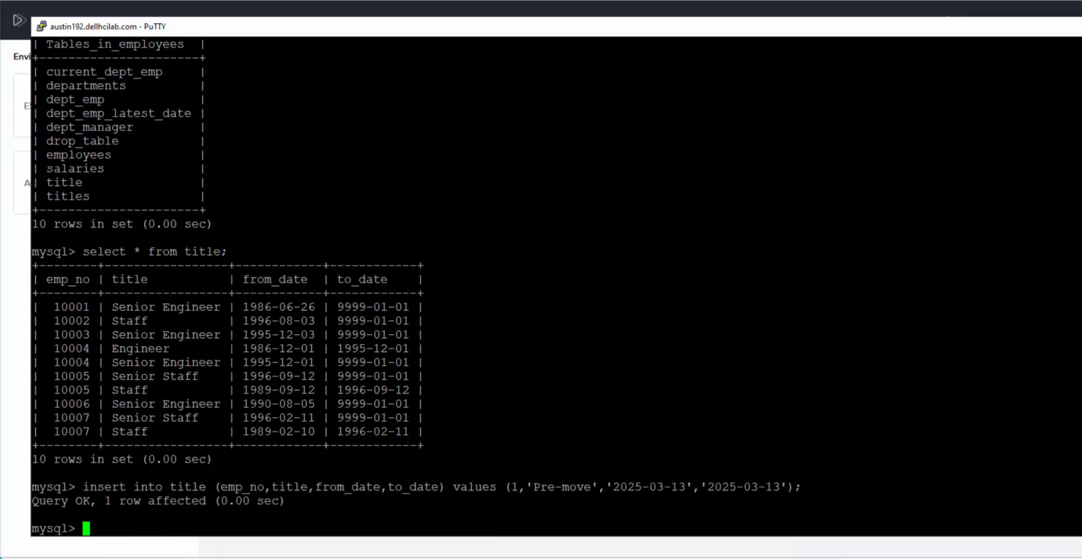
pyautogui.write('select * from title;')
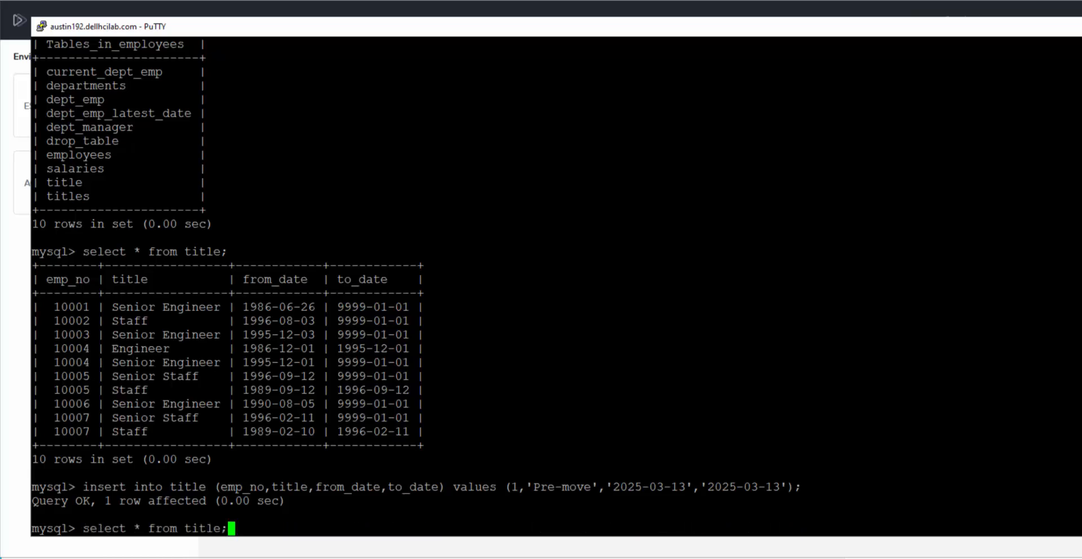
pyautogui.press('Return')
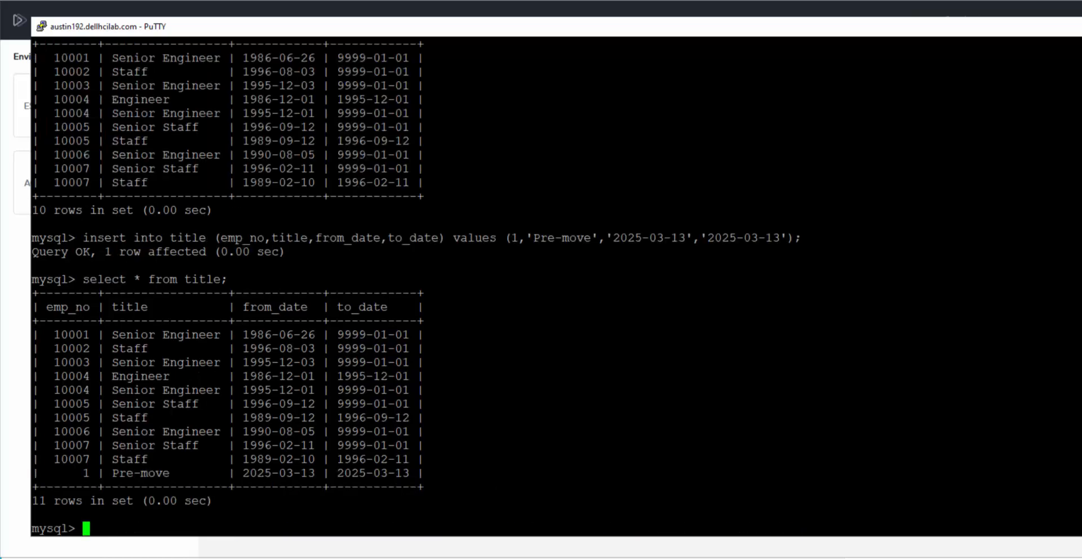
pyautogui.moveTo(76, 473); pyautogui.dragTo(409, 472)
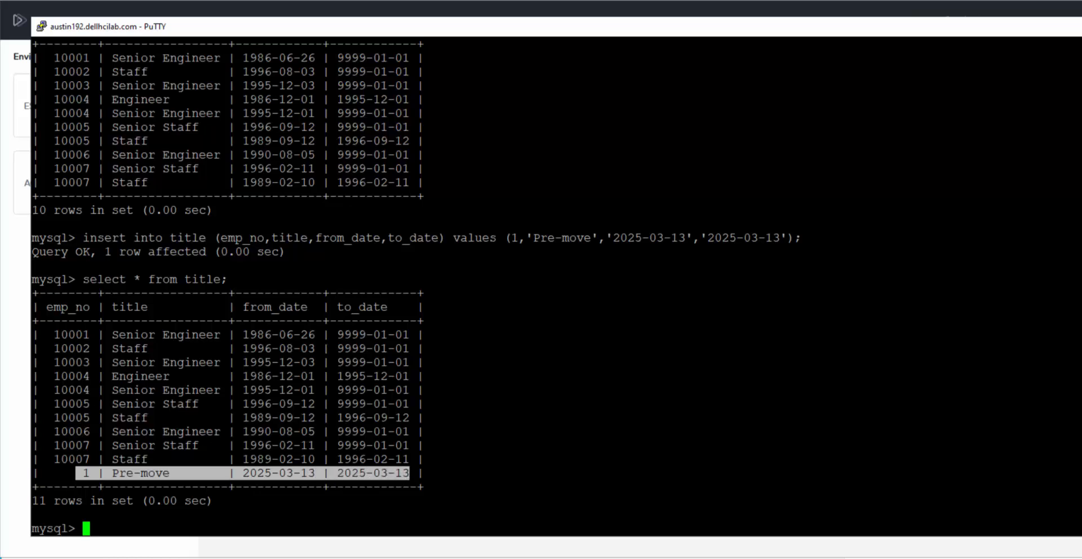
pyautogui.hotkey('alt', 'Tab')
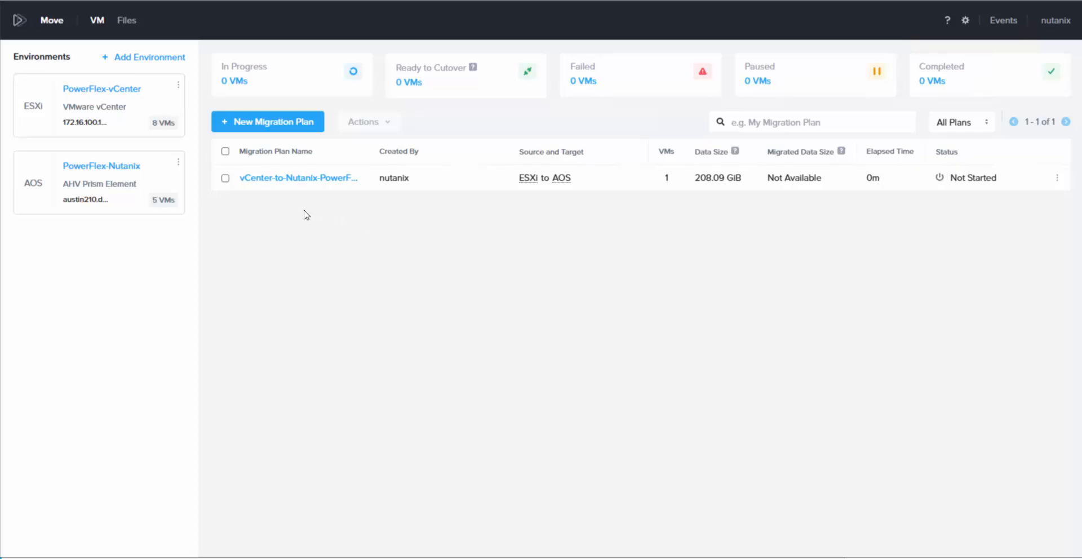
# Step: Start the vCenter-to-Nutanix-PowerFlex plan and watch austin192 reach Ready to Cutover
pyautogui.click(225, 178)
pyautogui.click(387, 124)
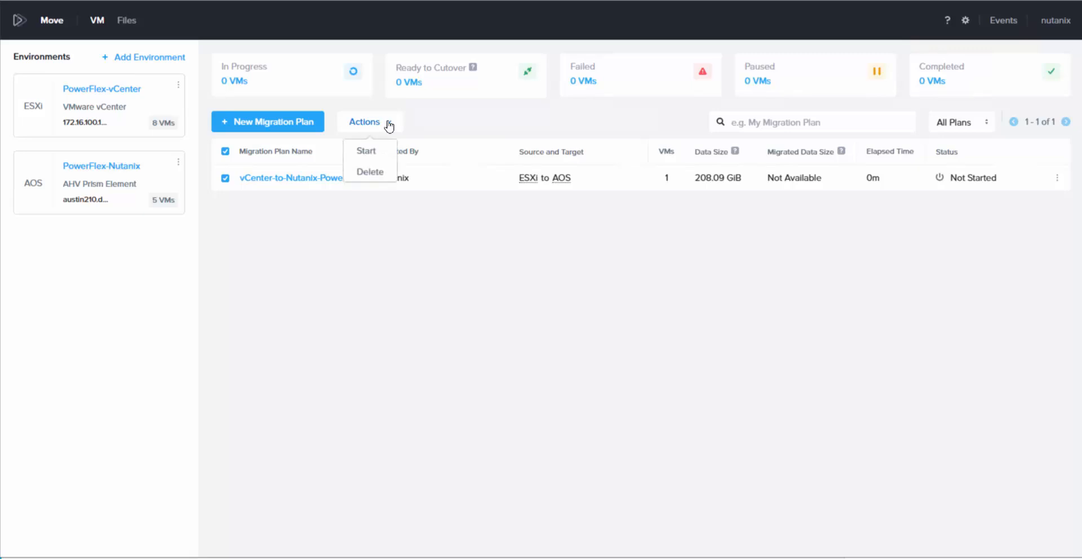
pyautogui.click(367, 152)
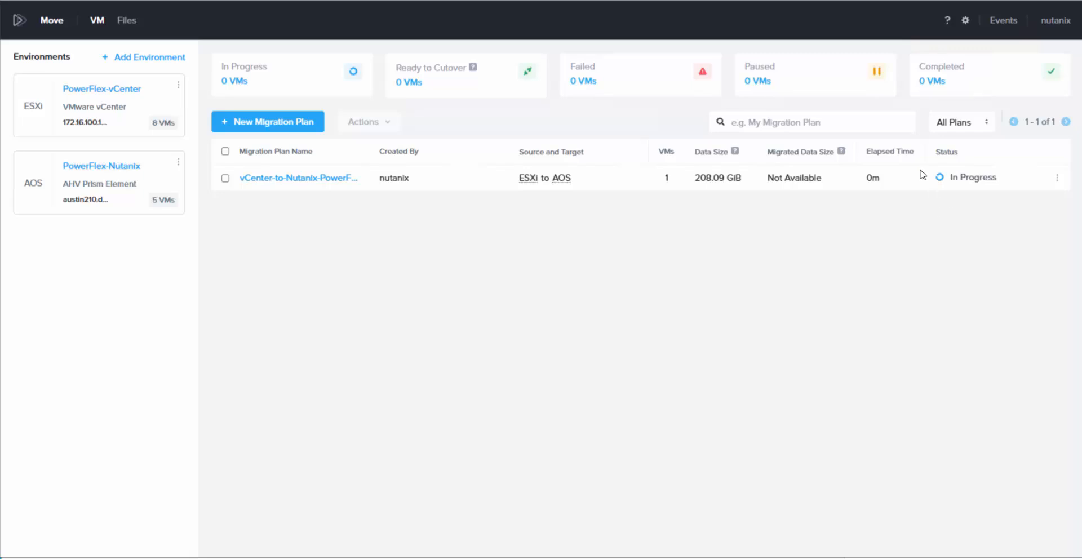
pyautogui.click(963, 179)
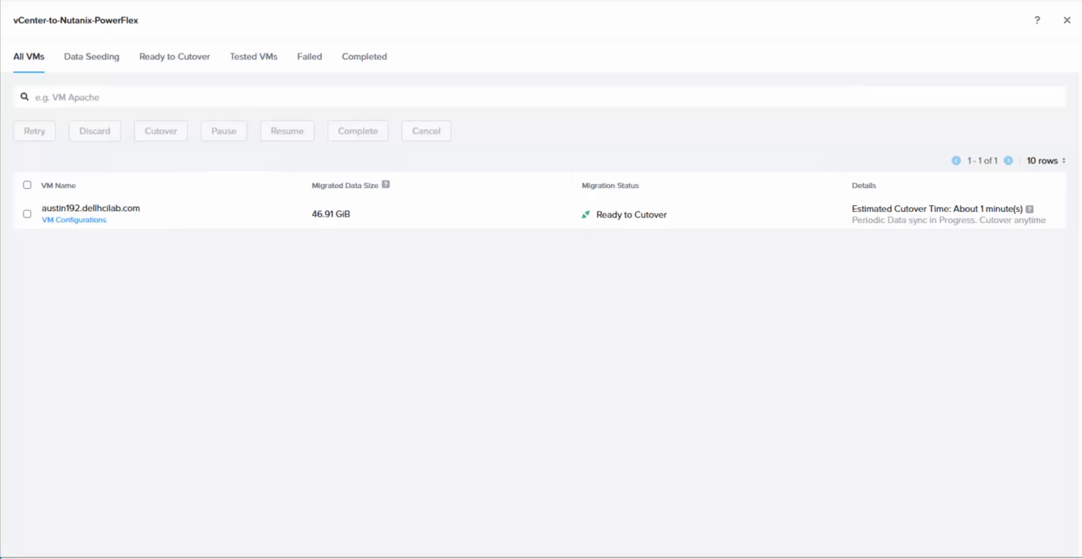
# Step: Cut over the austin192.dellhcilab.com VM in Move and confirm the cutover
pyautogui.click(26, 214)
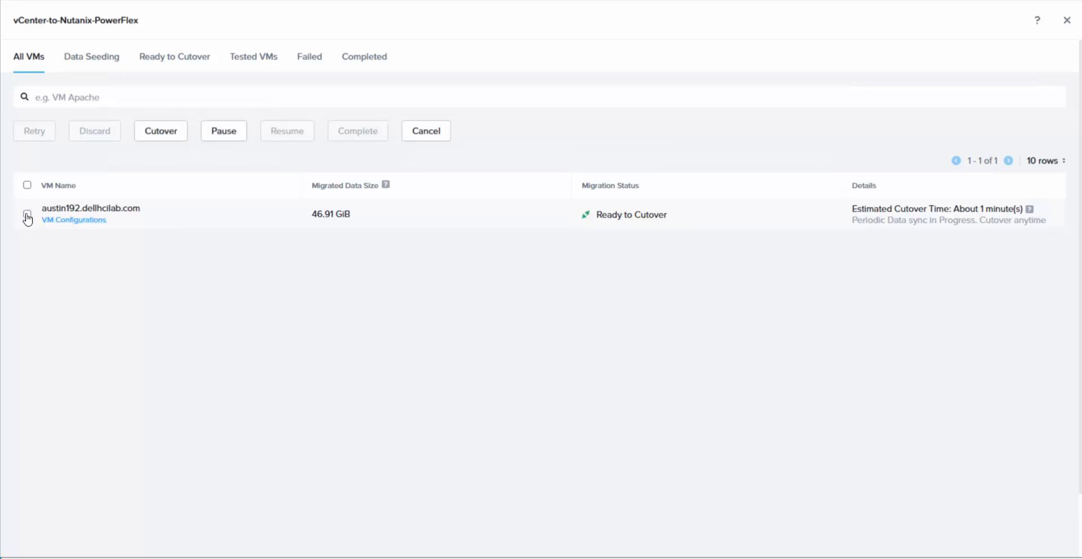
pyautogui.click(170, 136)
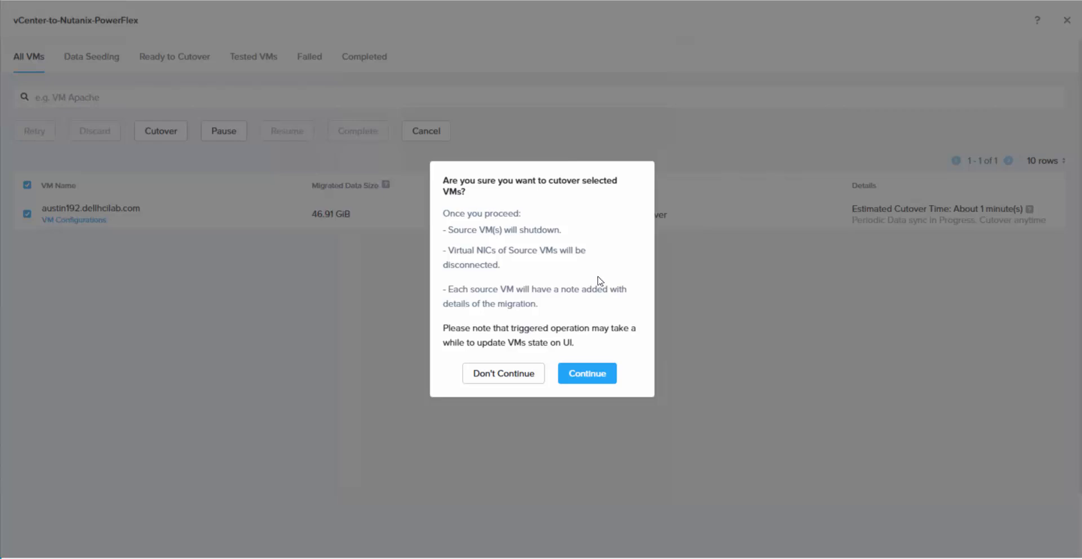
pyautogui.click(588, 383)
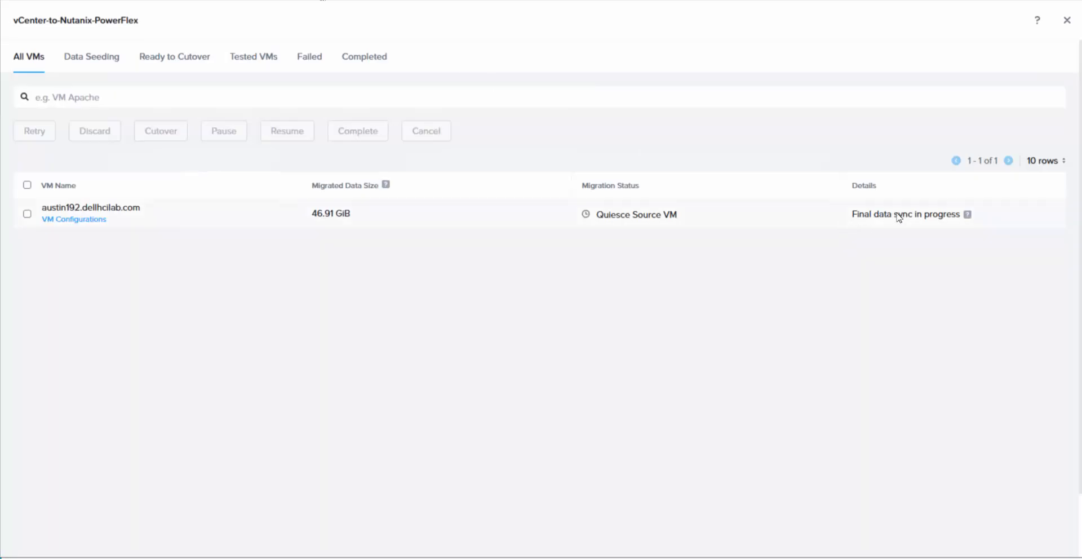
pyautogui.moveTo(964, 218)
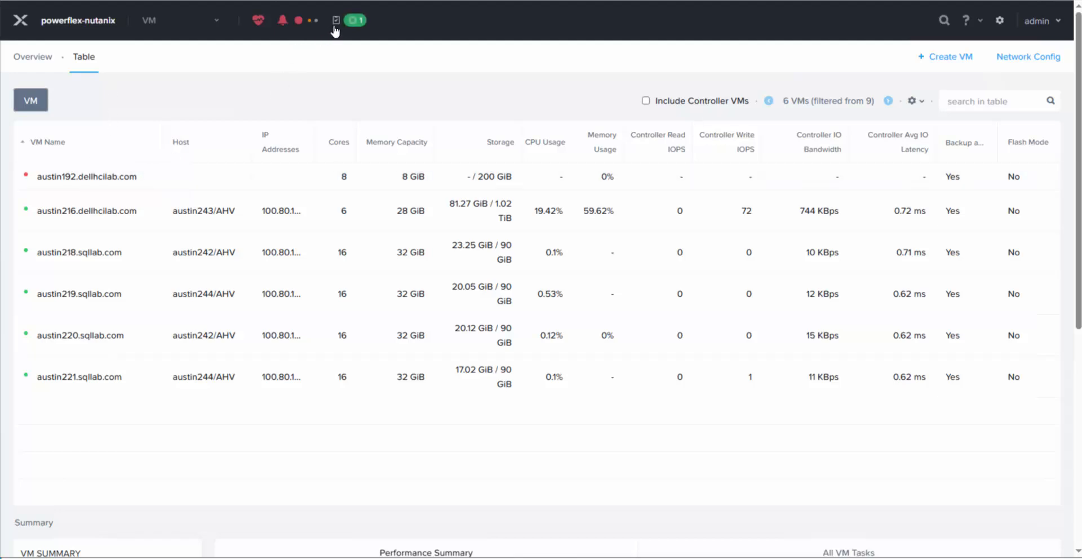
# Step: Check that the 'Create a VM: austin192' task in Recent Tasks reached 100%
pyautogui.click(356, 22)
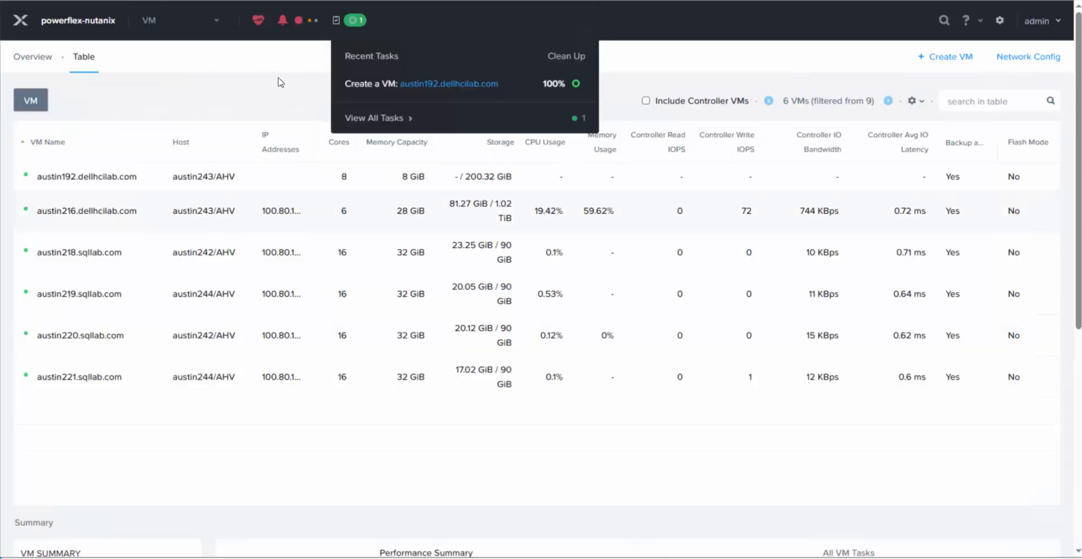
pyautogui.click(244, 86)
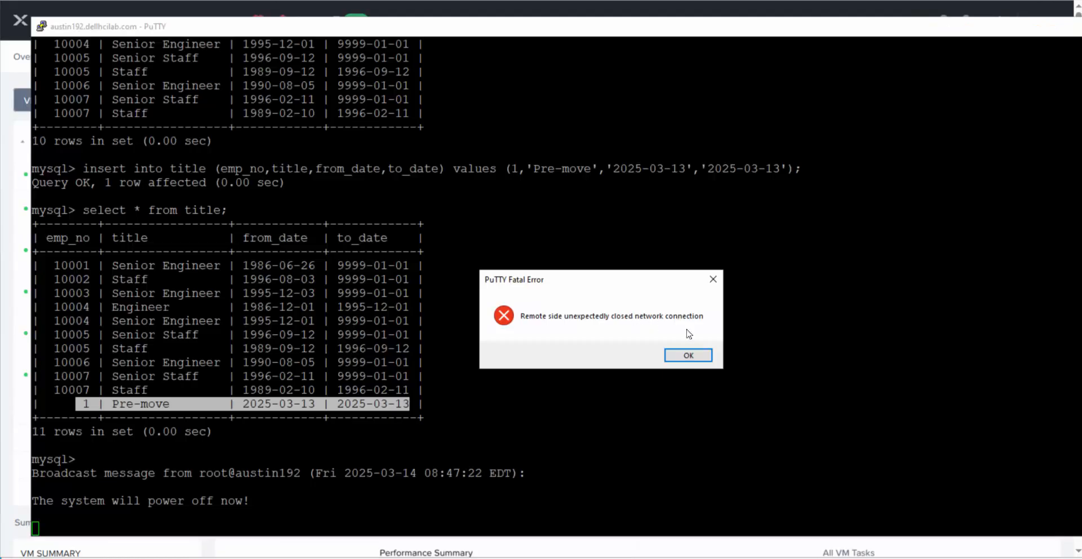
# Step: Dismiss the lost-connection error, restart the PuTTY session and log in as root
pyautogui.click(689, 358)
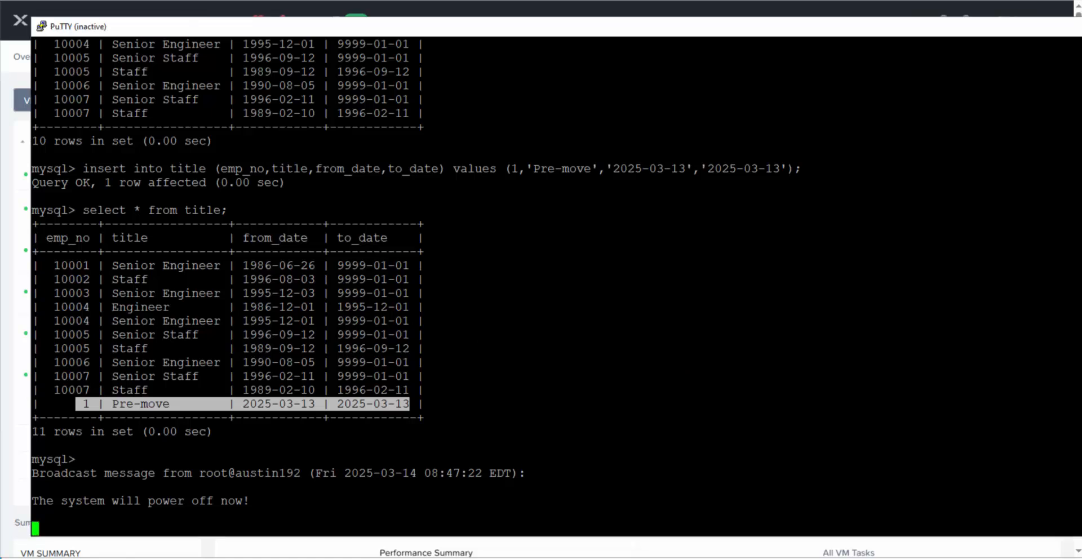
pyautogui.rightClick(278, 31)
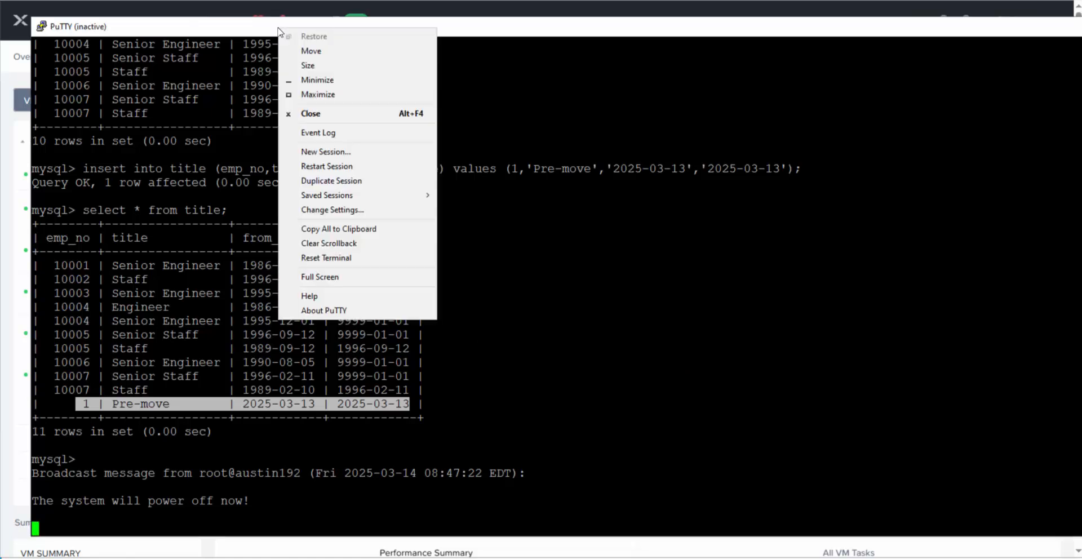
pyautogui.click(346, 166)
pyautogui.write('root')
pyautogui.press('Return')
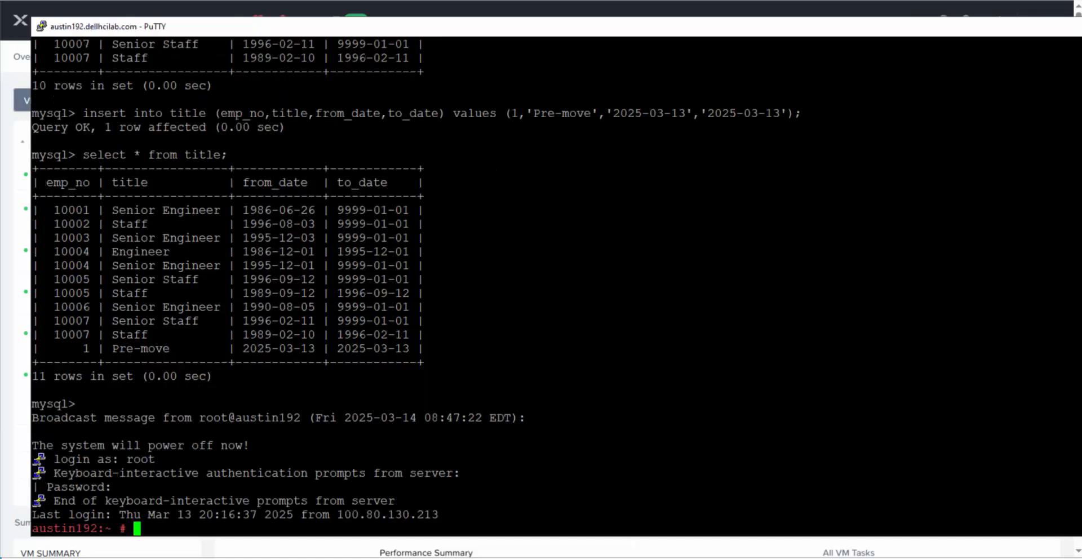
# Step: In MySQL, use the employees database and select all rows from title to find the Pre-move row
pyautogui.write('mysql -uroot -p')
pyautogui.press('Return')
pyautogui.press('Return')
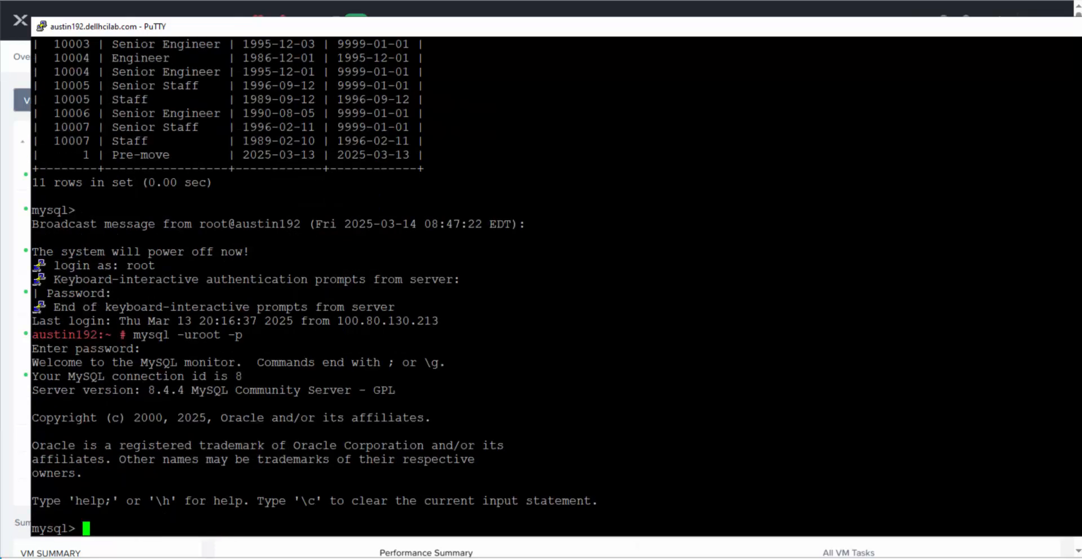
pyautogui.write('show databases;')
pyautogui.press('Return')
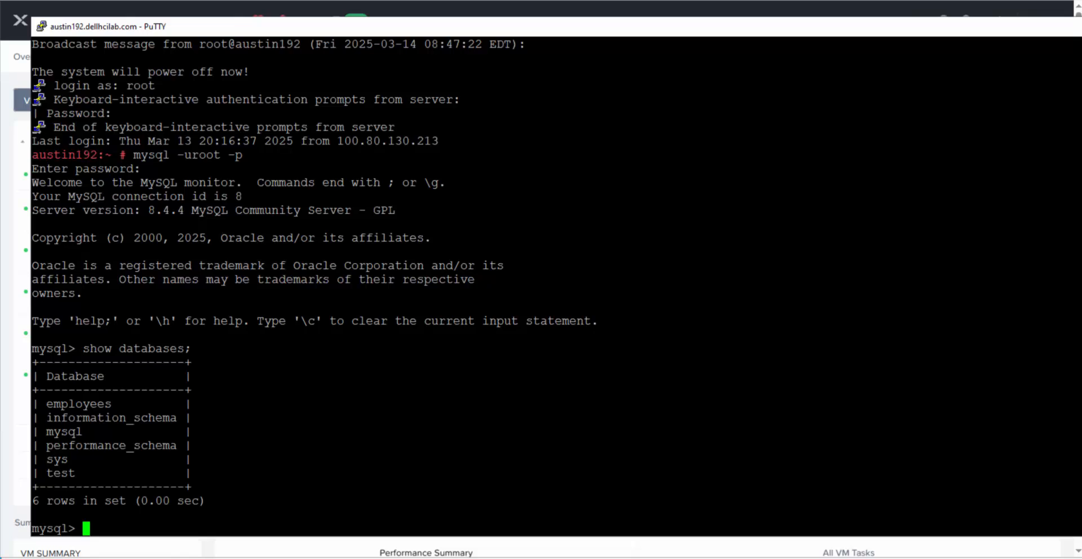
pyautogui.write('use employees;')
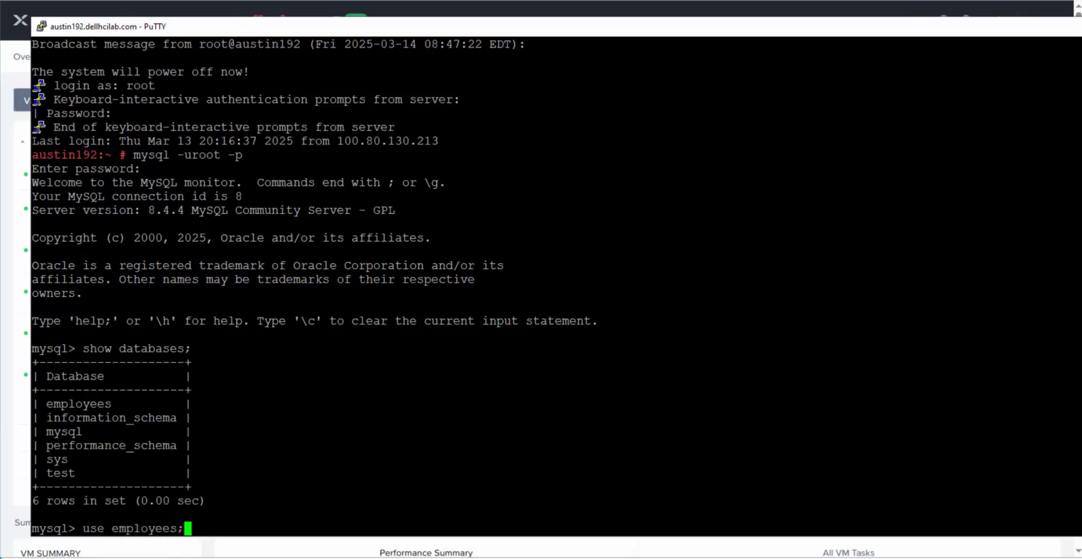
pyautogui.press('Return')
pyautogui.write('show')
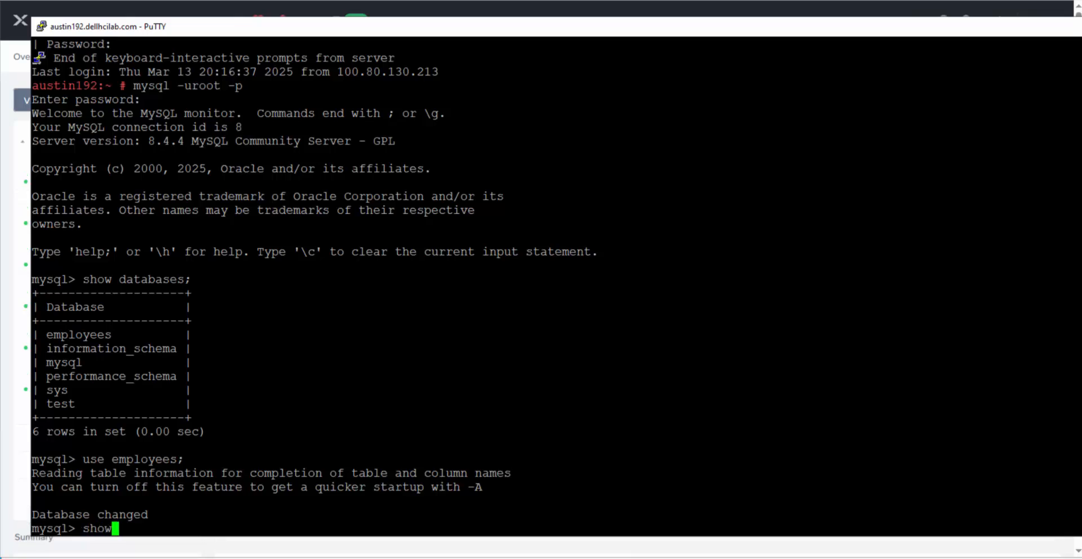
pyautogui.write(' tables;')
pyautogui.press('Return')
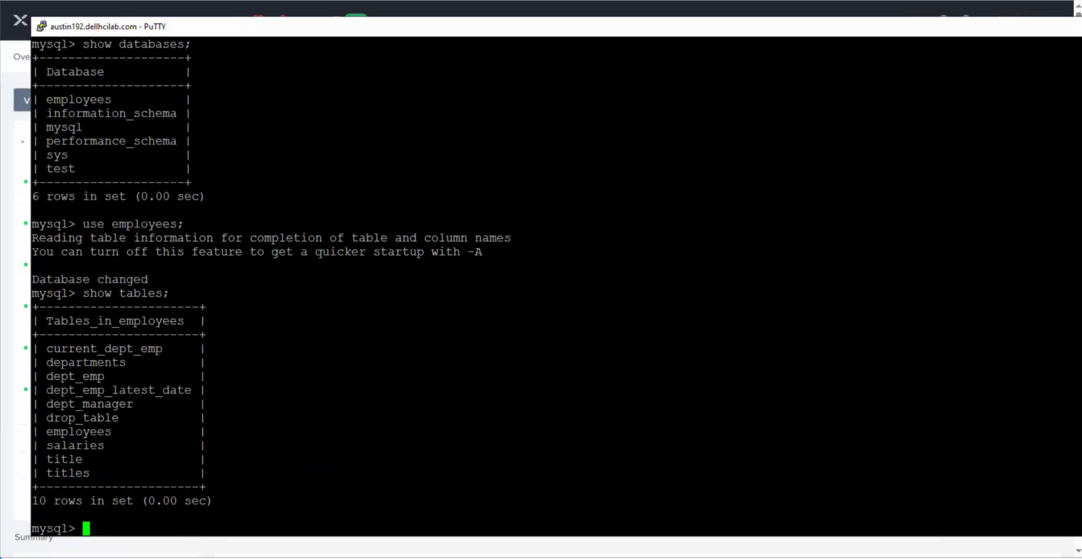
pyautogui.write('select * from ti')
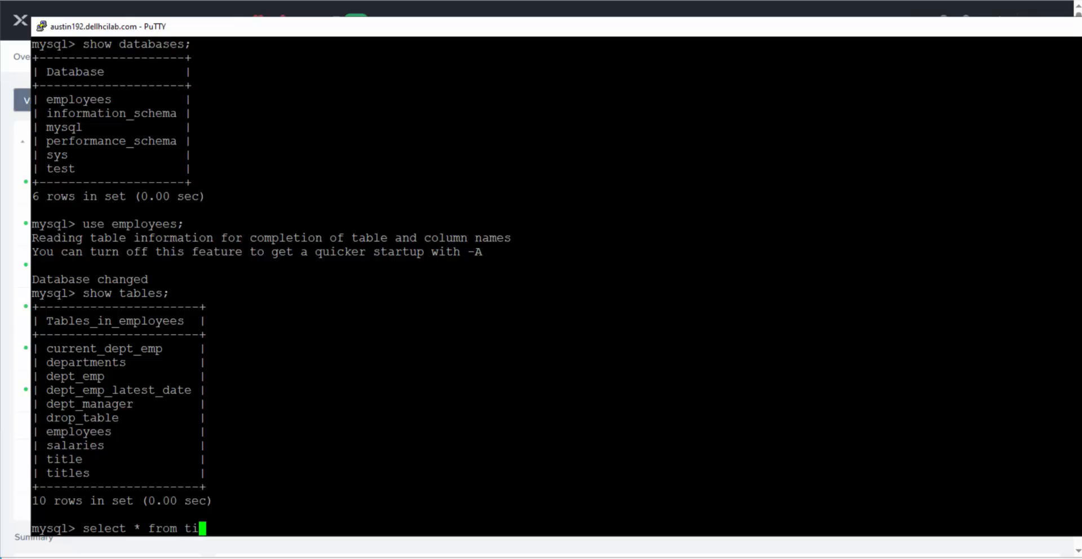
pyautogui.write('tle;')
pyautogui.press('Return')
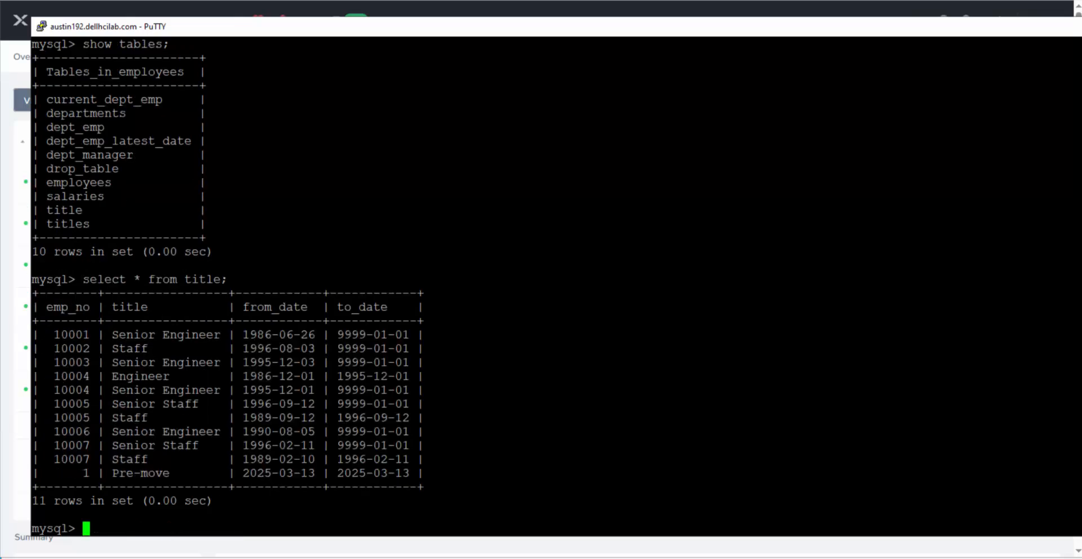
pyautogui.moveTo(69, 473); pyautogui.dragTo(172, 475)
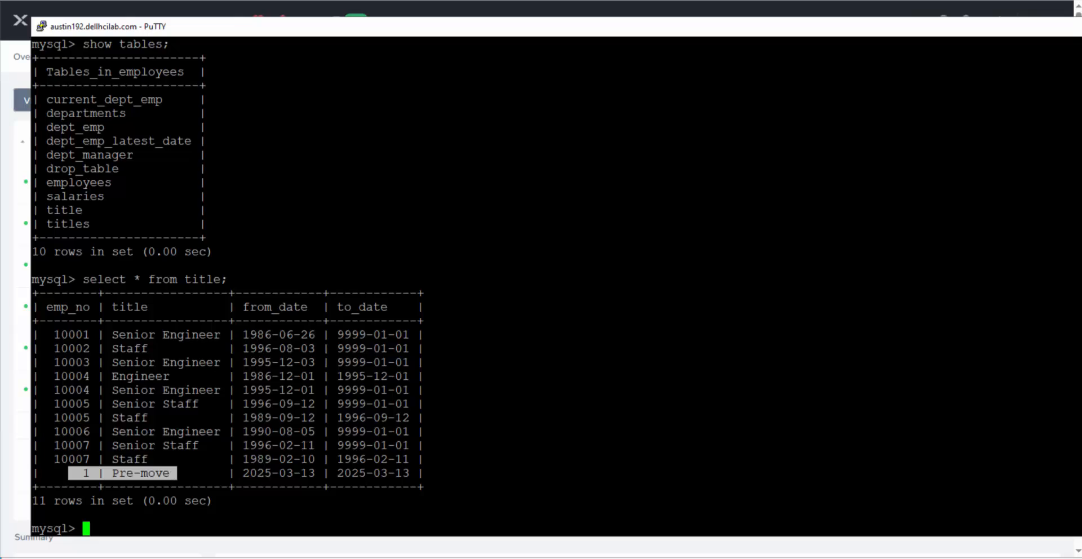
pyautogui.click(110, 6)
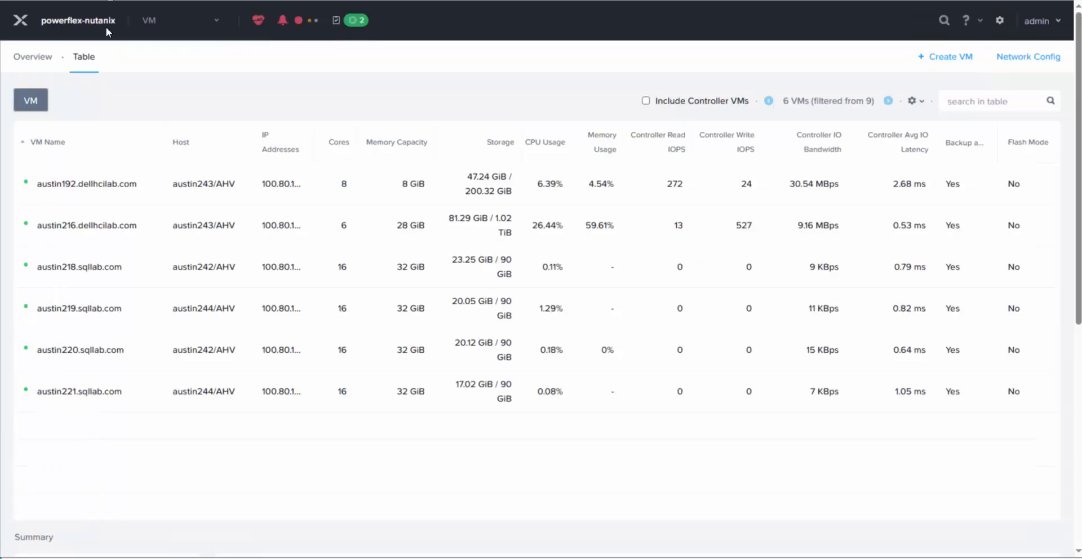
# Step: Open the Update VM dialog for austin192.dellhcilab.com and scroll through its settings
pyautogui.click(169, 186)
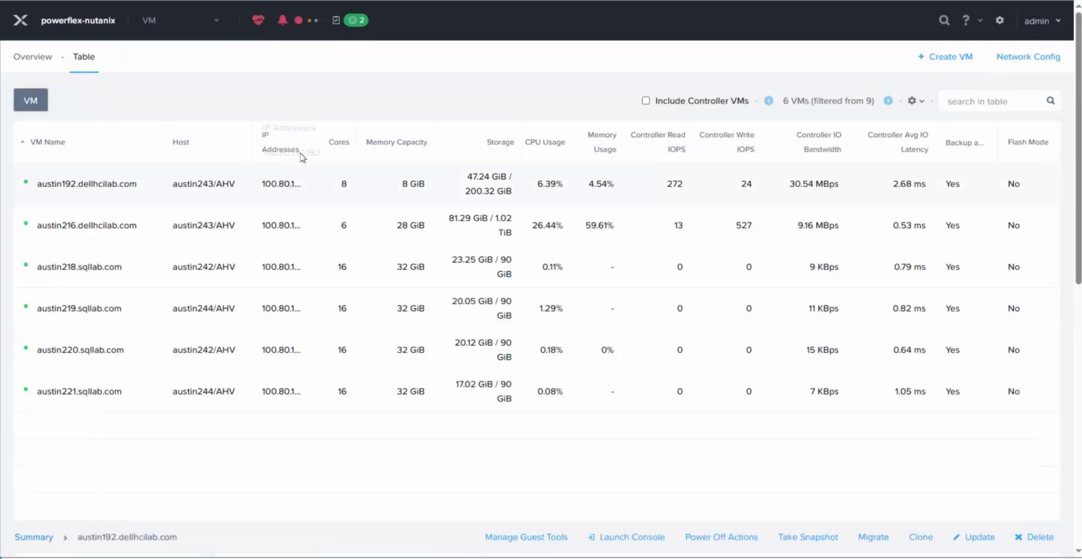
pyautogui.rightClick(331, 186)
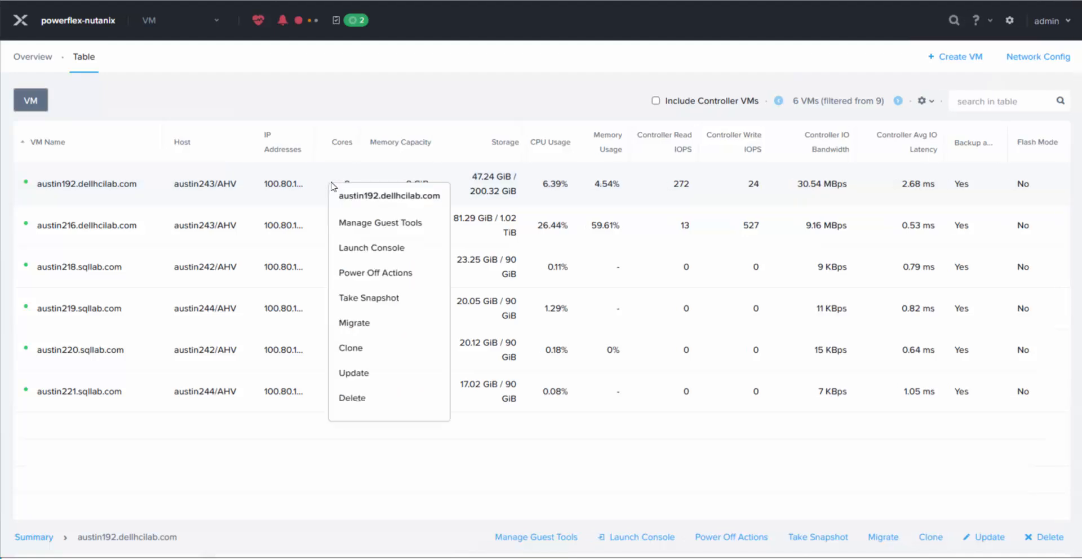
pyautogui.click(376, 374)
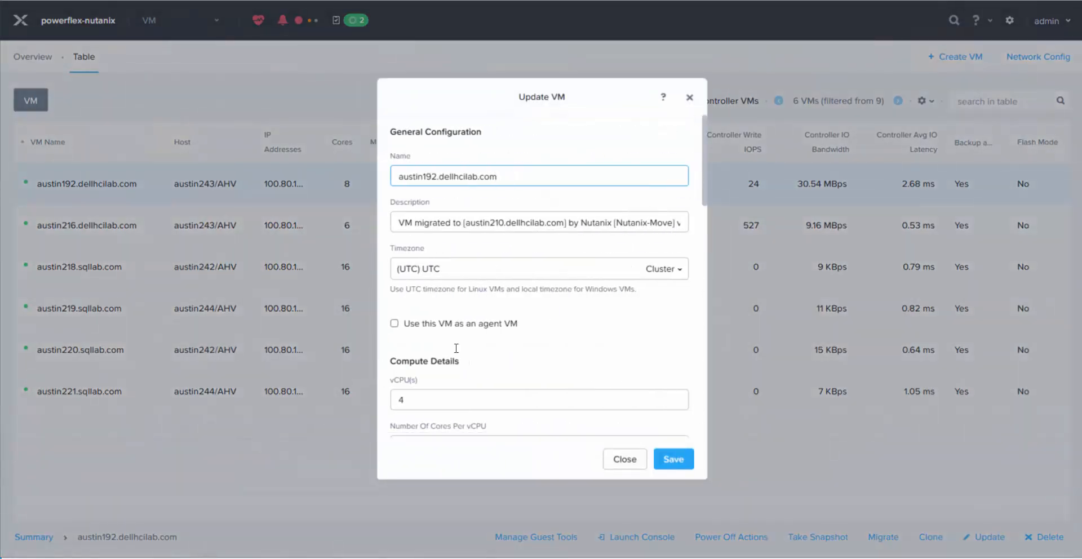
pyautogui.scroll(-10, 457, 348)
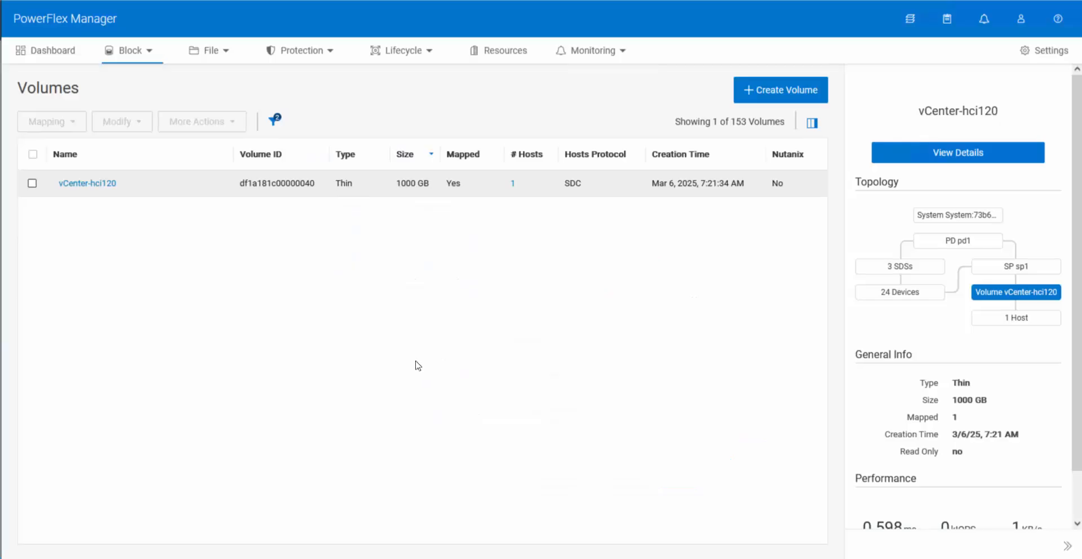
# Step: Remove the 'Nutanix: No' and 'Type: Thick, Thin' filters, then inspect both 104 GB snapshot volumes
pyautogui.click(274, 120)
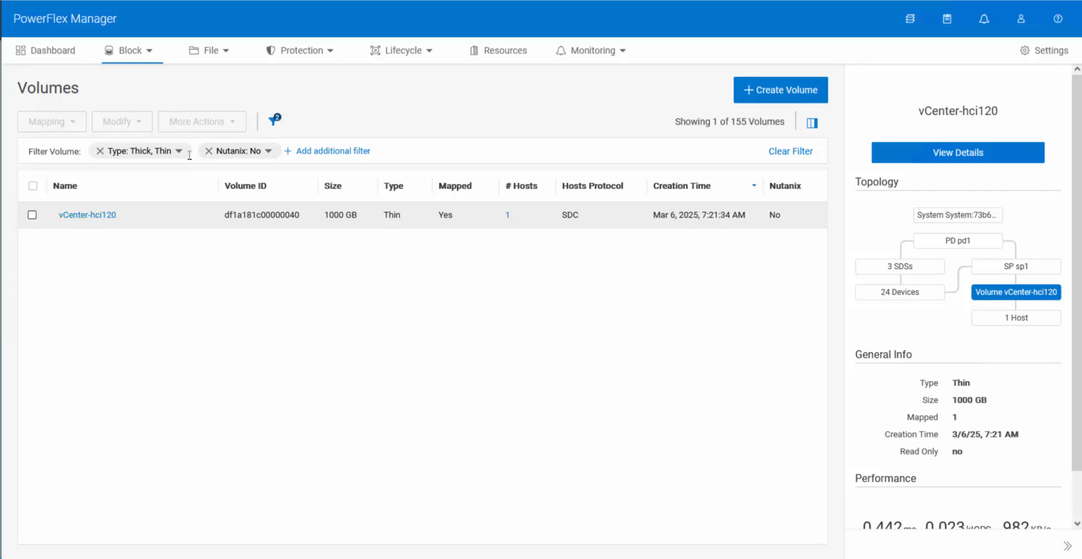
pyautogui.click(208, 151)
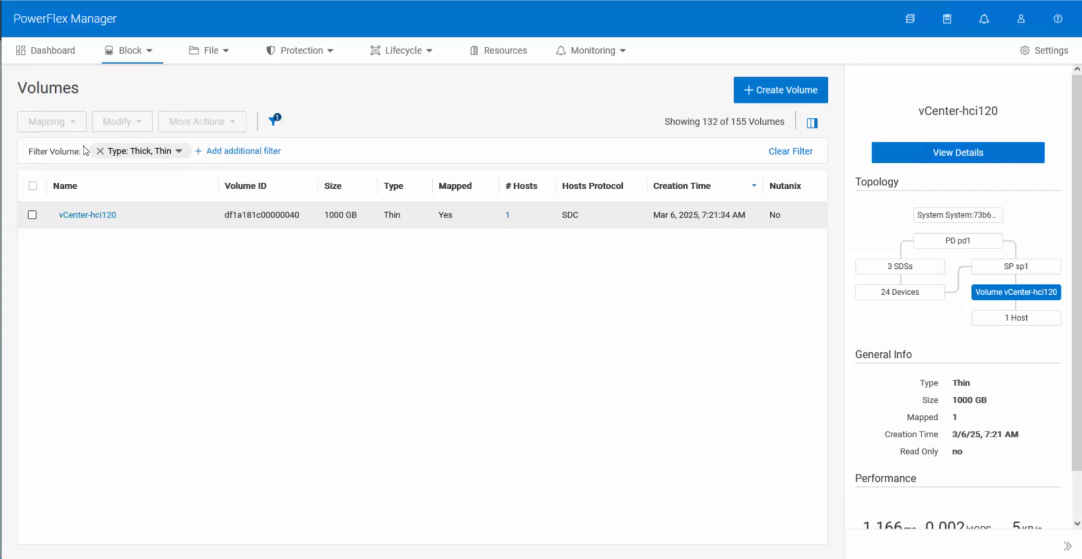
pyautogui.click(101, 151)
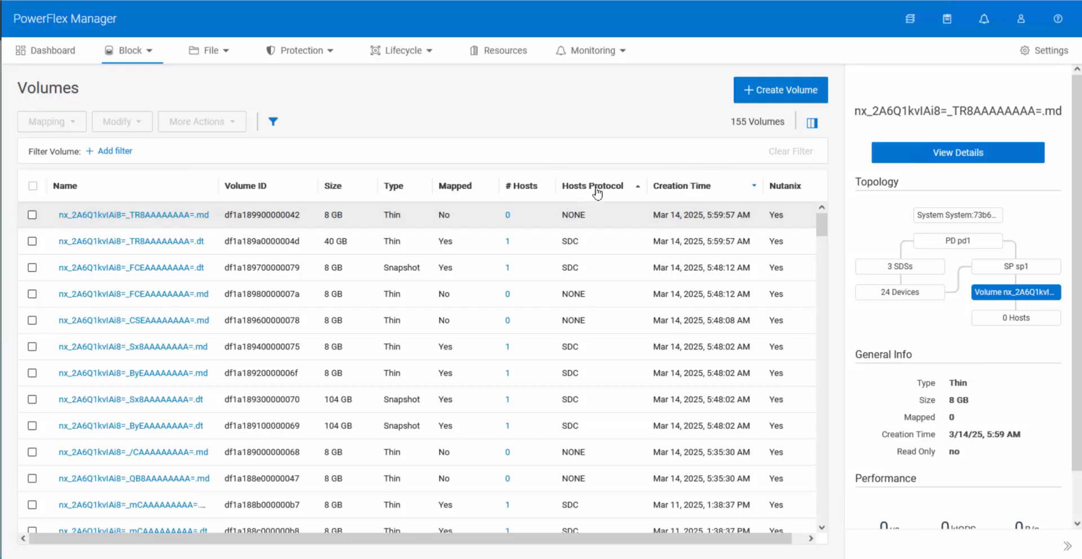
pyautogui.click(362, 403)
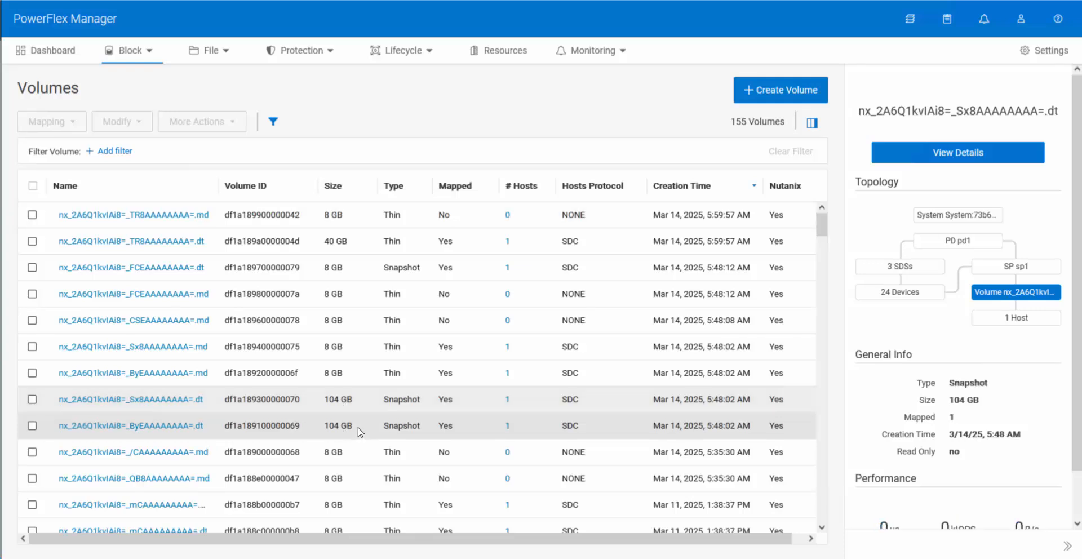
pyautogui.click(359, 431)
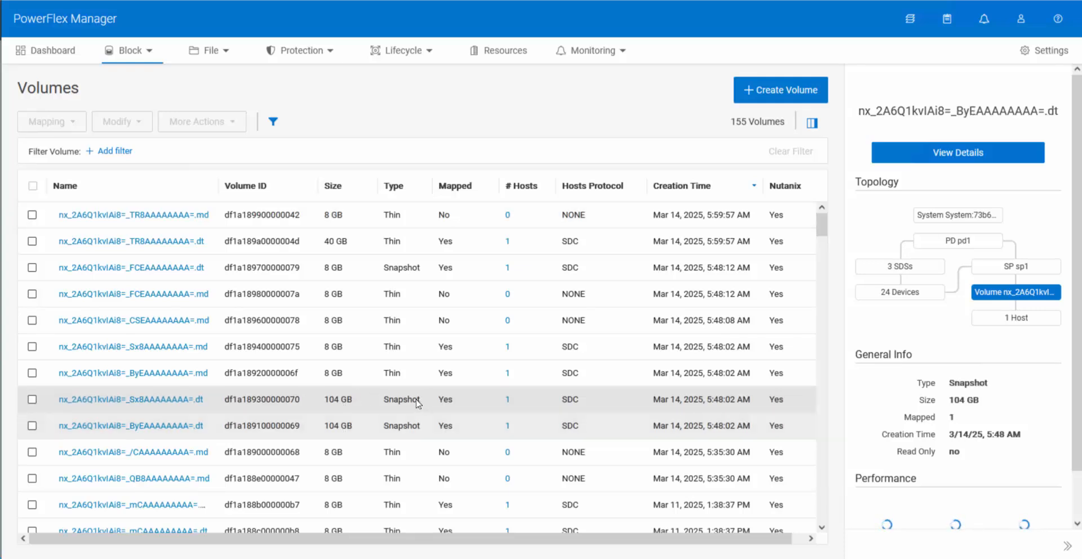